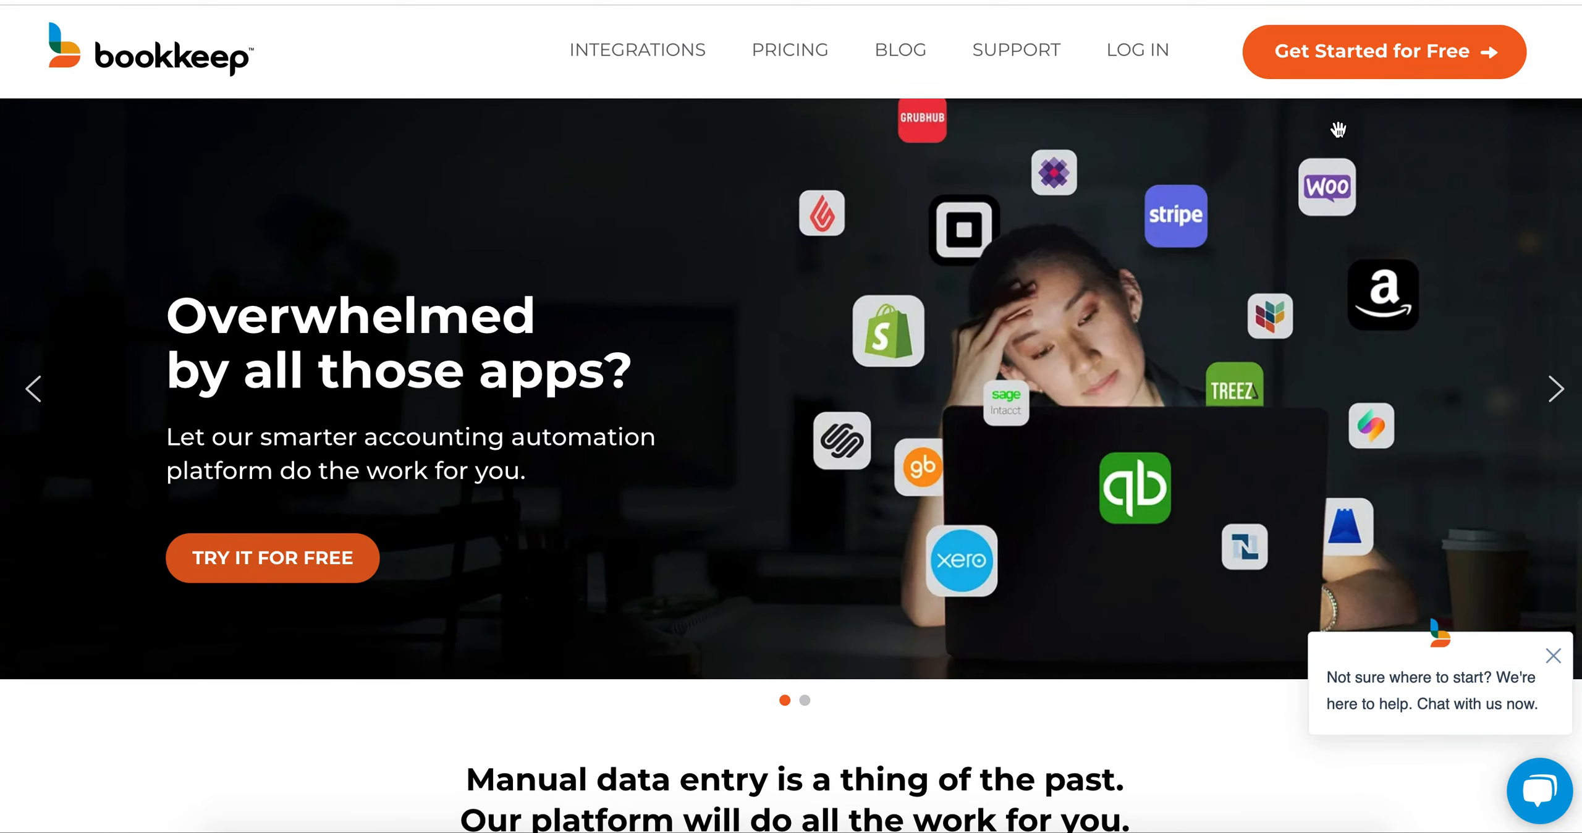
# - Start getting Bookkeep for free and check the organization's accounting connections before returning to its app connections
pyautogui.click(1354, 58)
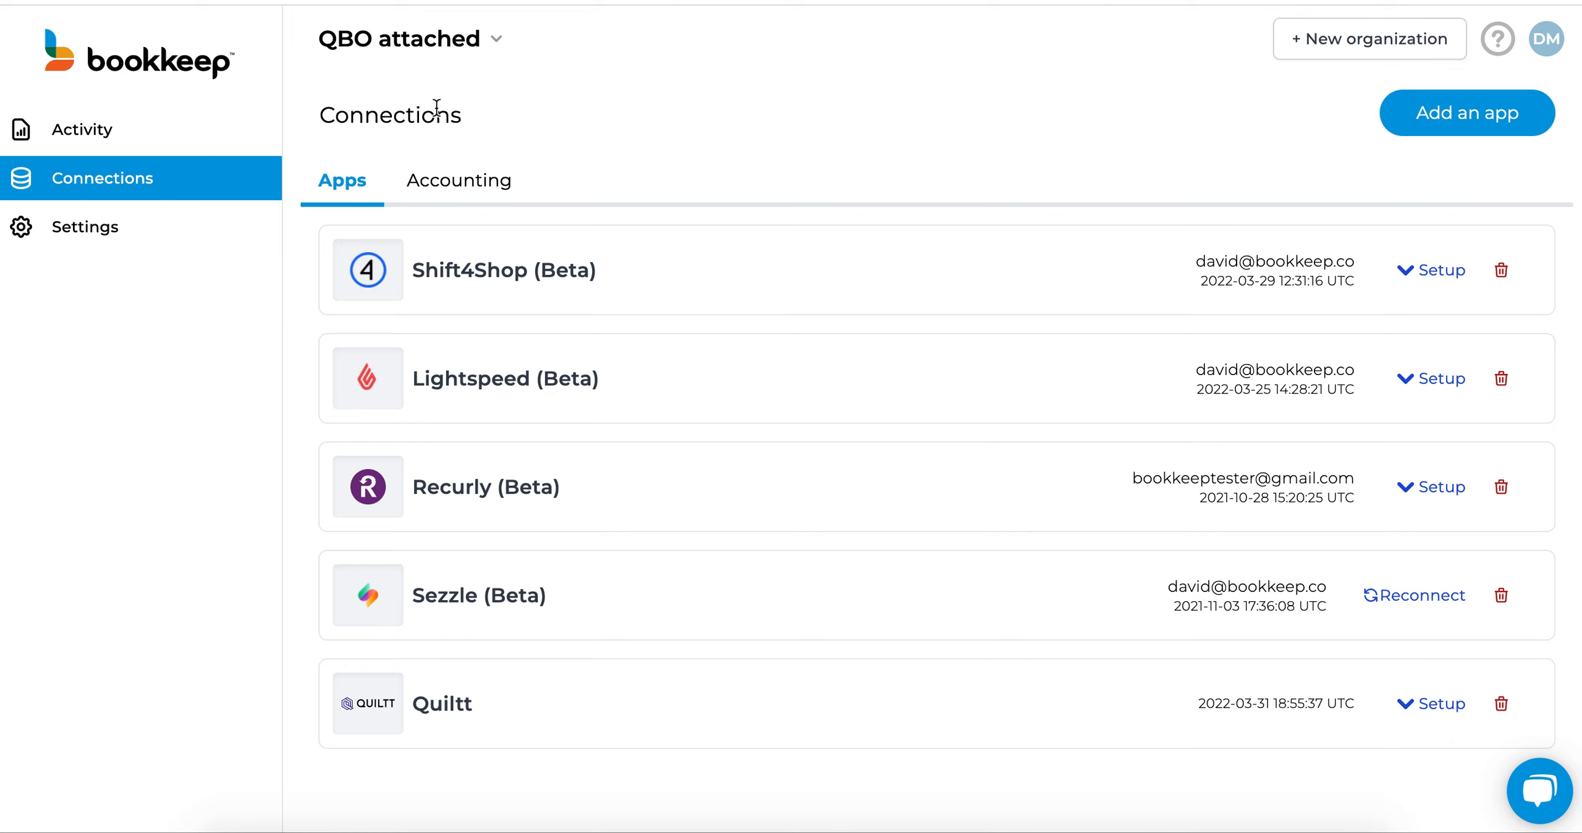
pyautogui.click(452, 188)
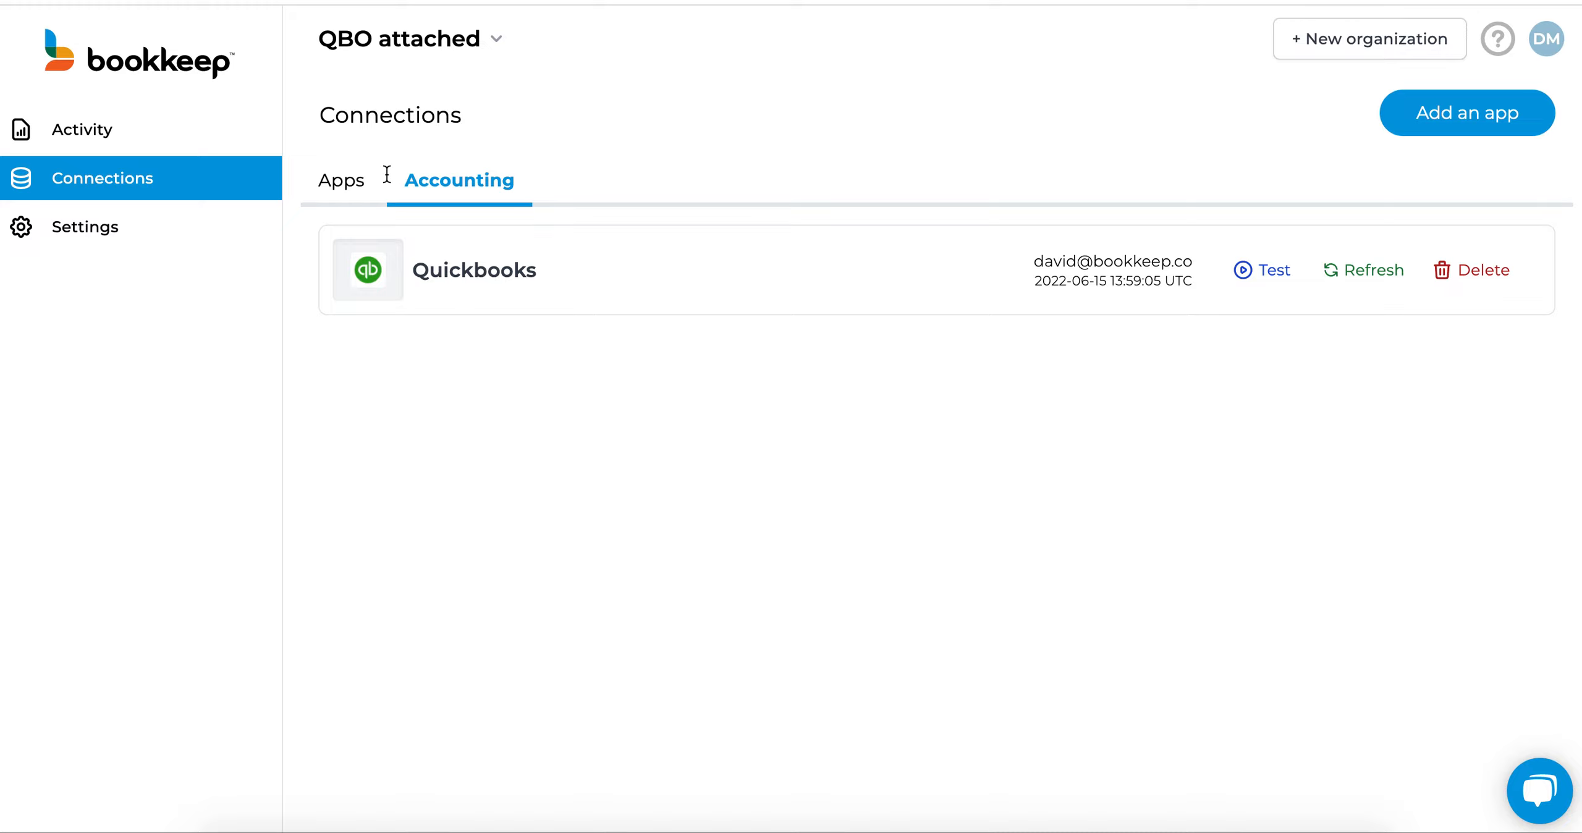
pyautogui.click(353, 191)
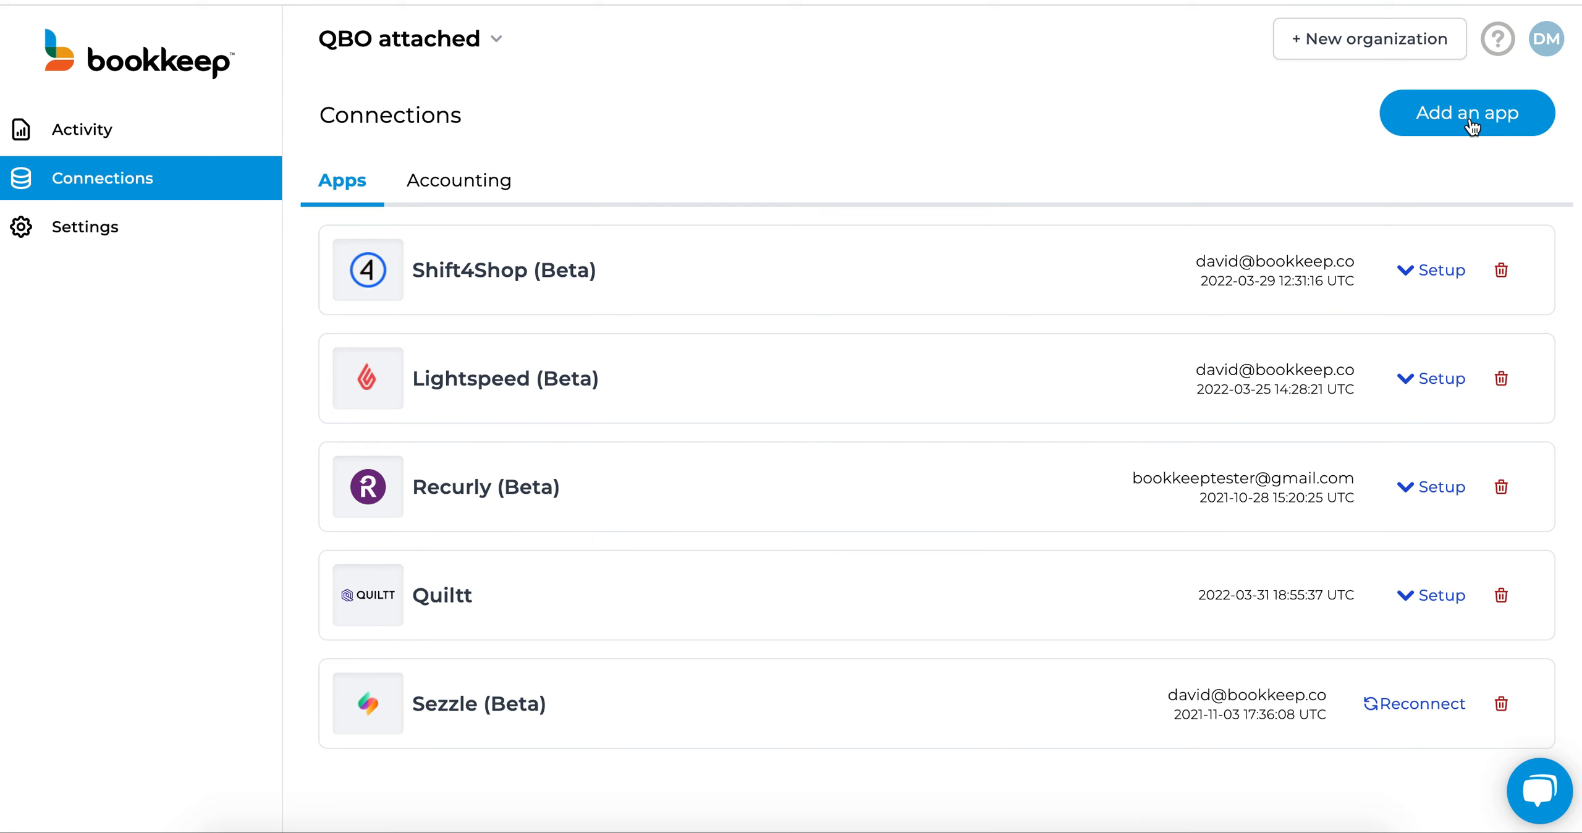
# - Search the apps available to add for "lig" and open the connection options for Lightspeed (Beta)
pyautogui.click(1472, 127)
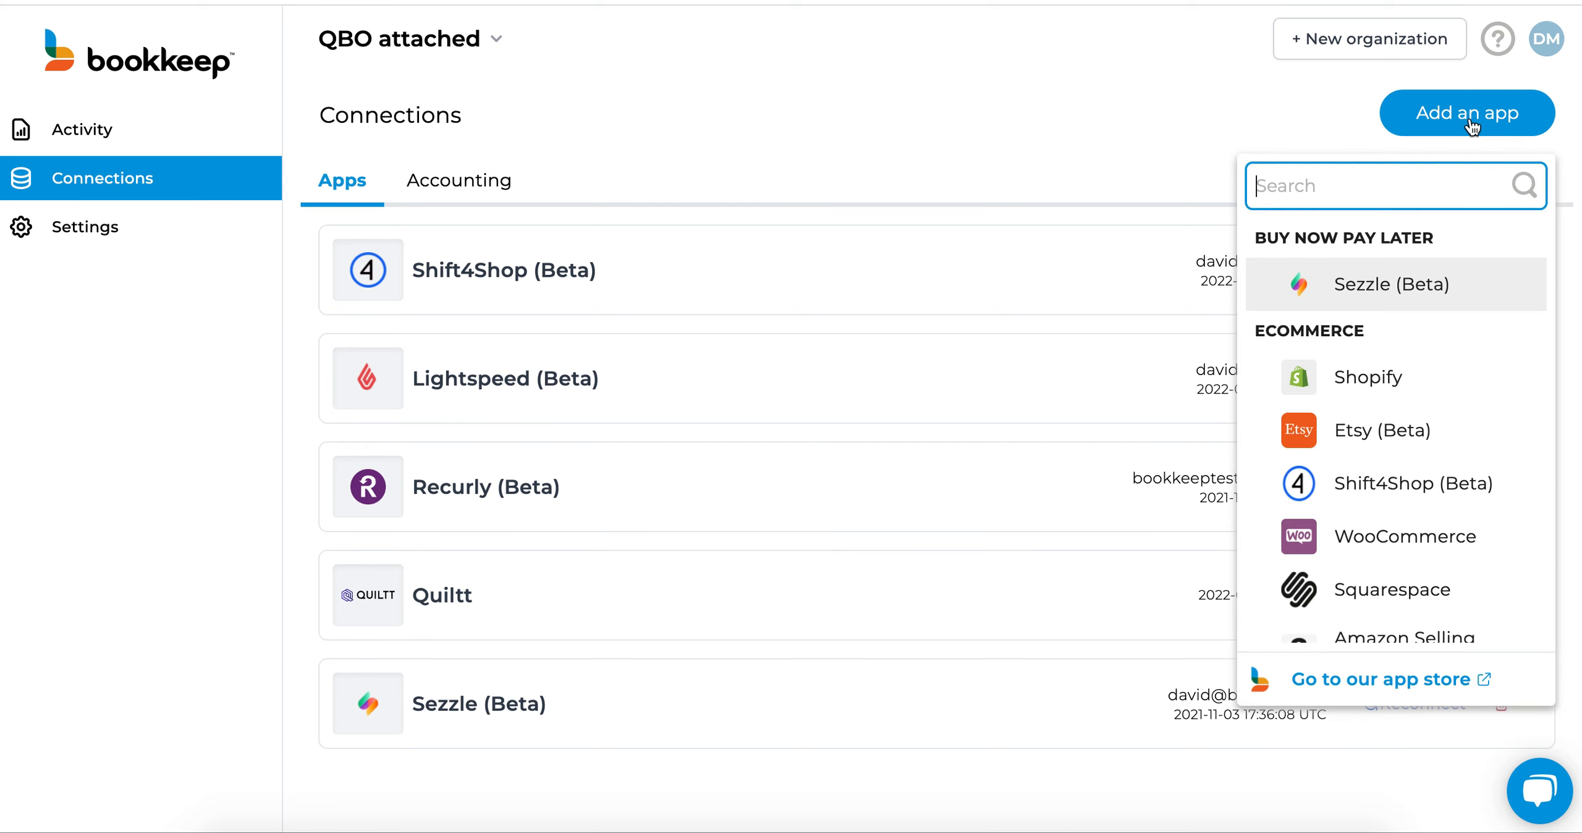
pyautogui.write('pay')
pyautogui.press('BackSpace')
pyautogui.press('BackSpace')
pyautogui.press('BackSpace')
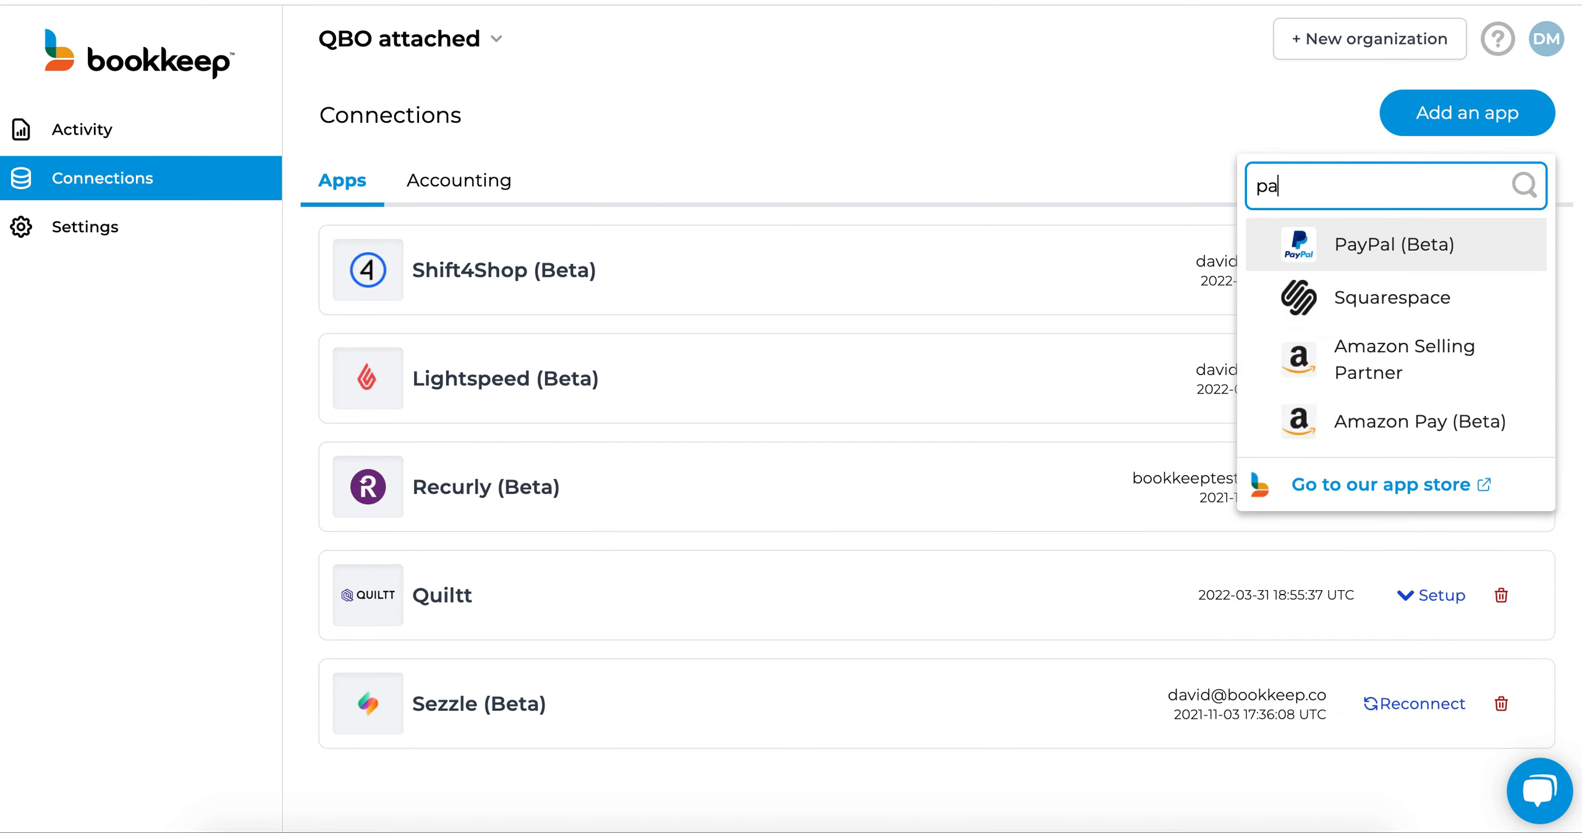
pyautogui.write('lig')
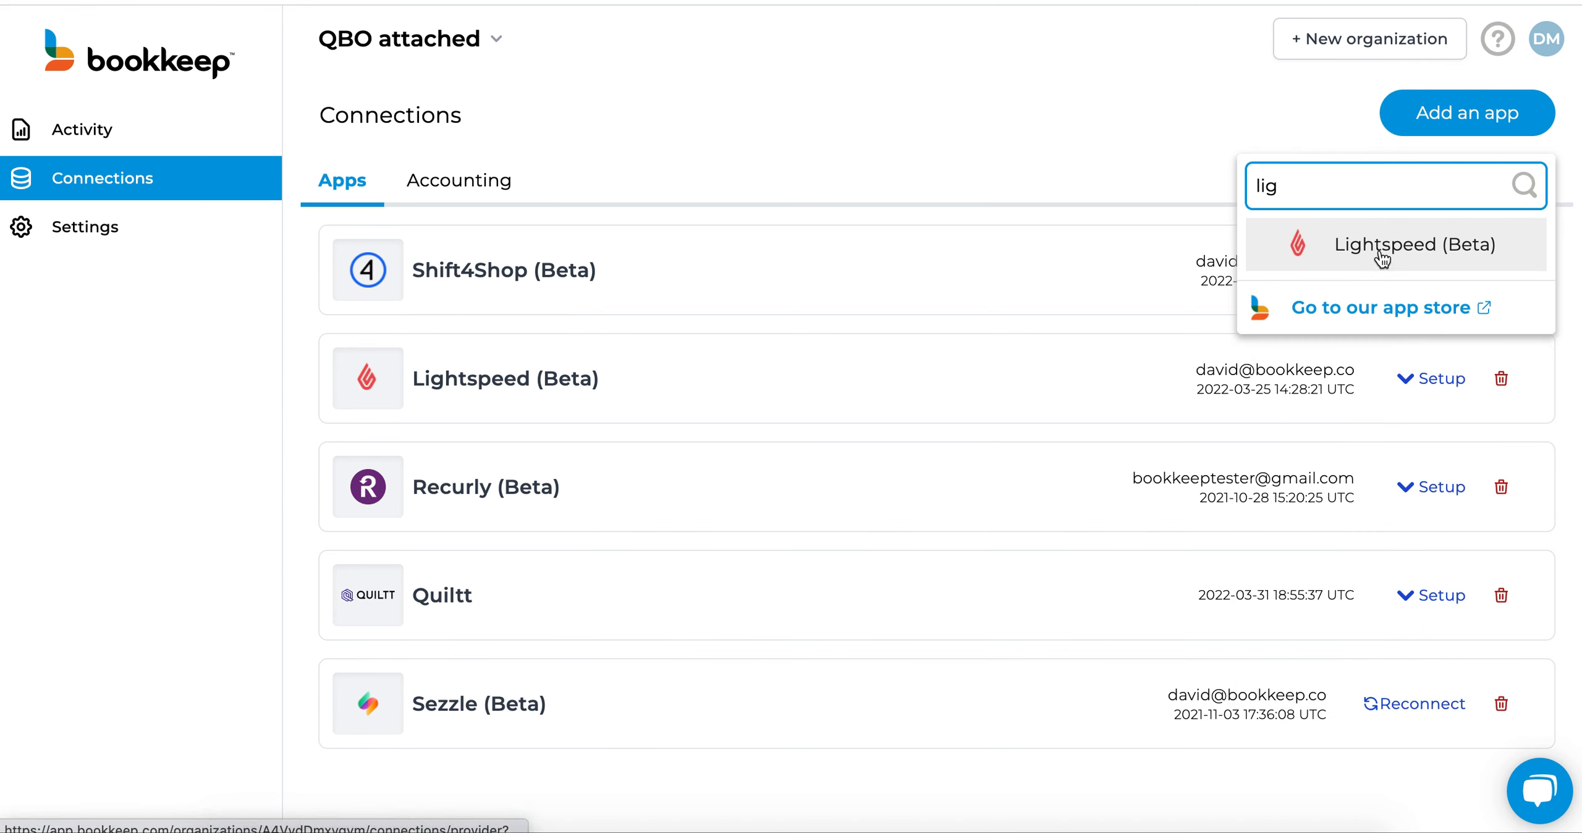
pyautogui.click(1381, 256)
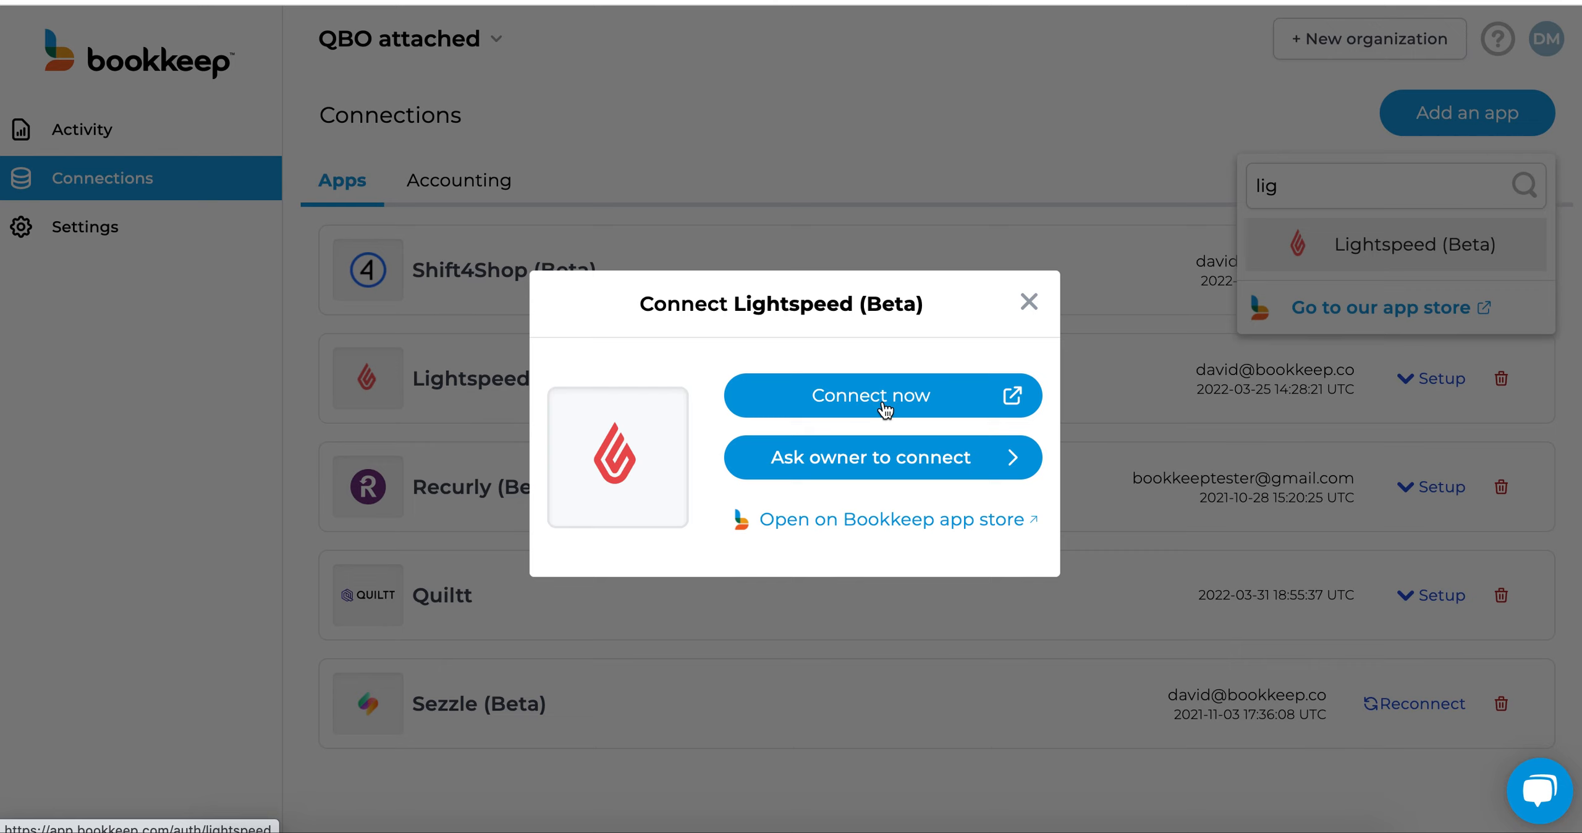
# - View the Lightspeed sign-in window for connecting now, and close it and the connection options without signing in
pyautogui.click(885, 408)
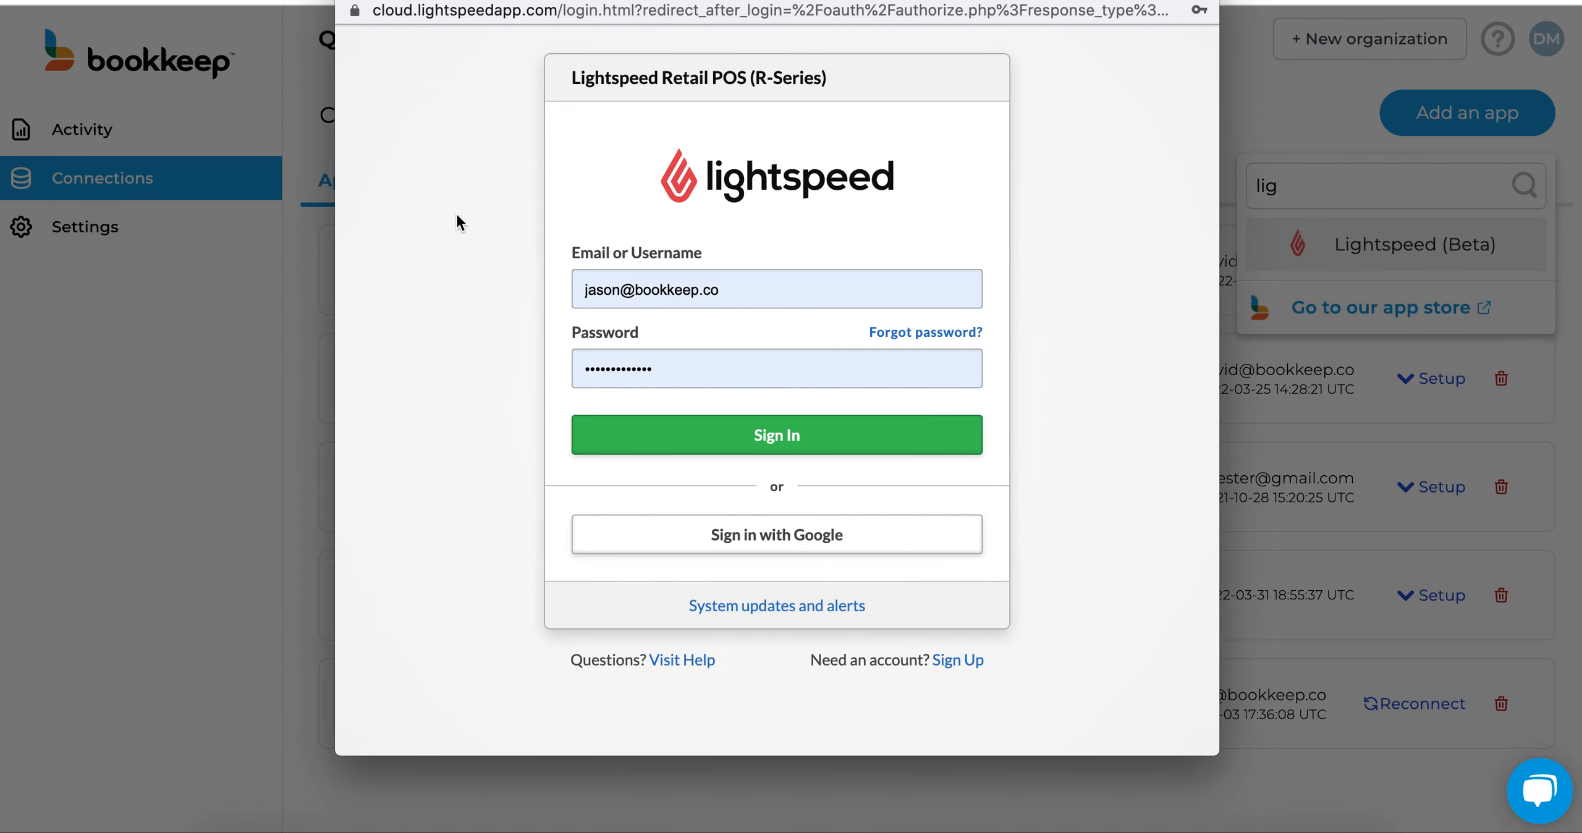
pyautogui.click(353, 1)
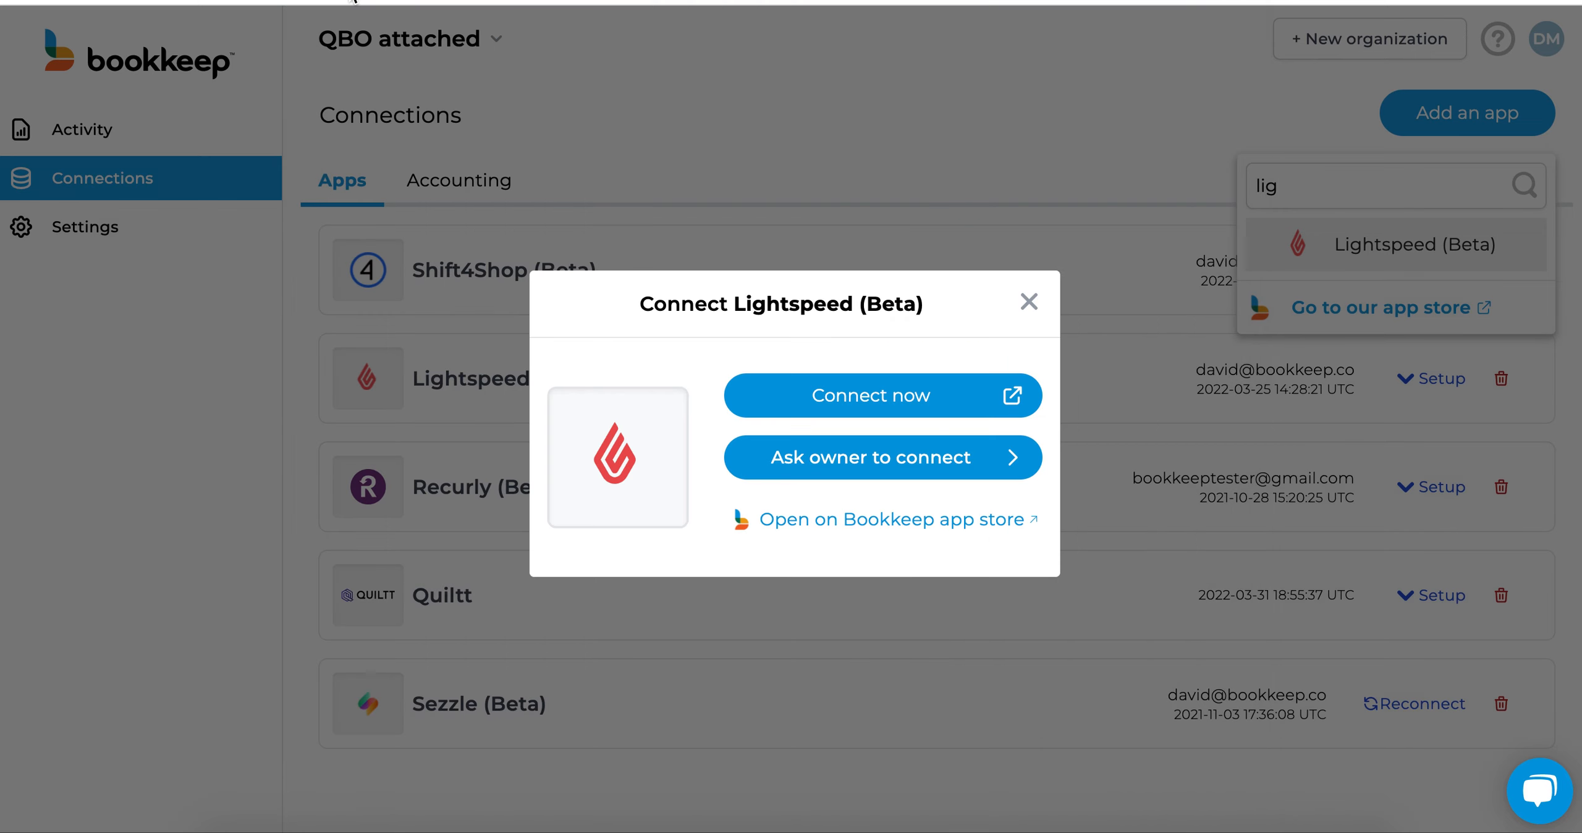
pyautogui.click(1029, 303)
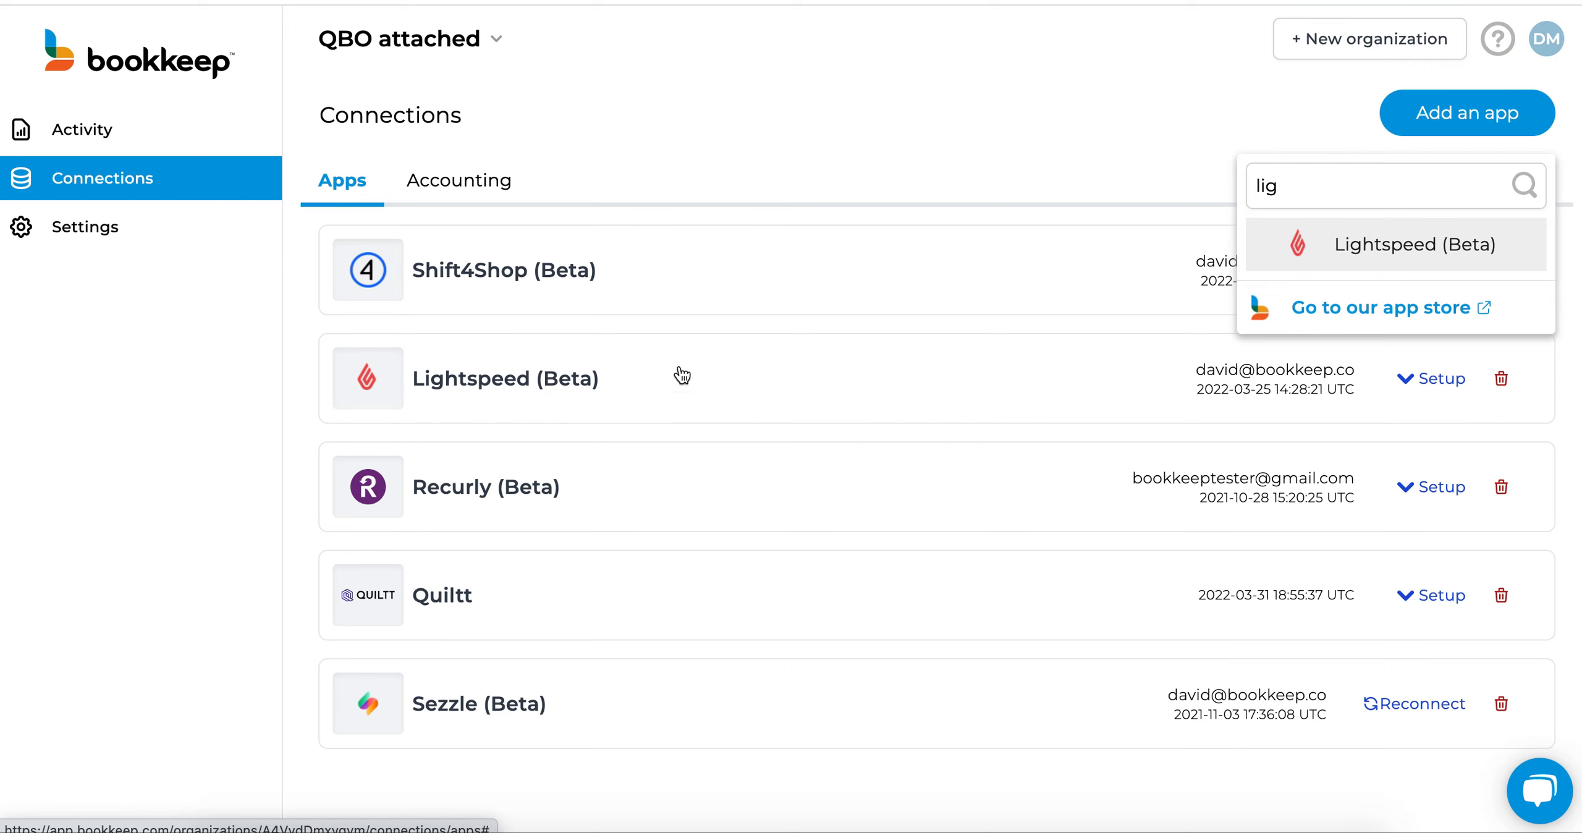
# - Expand the existing Lightspeed connection's setup and review its end of day, timezone, QuickBooks company and department settings
pyautogui.click(1417, 401)
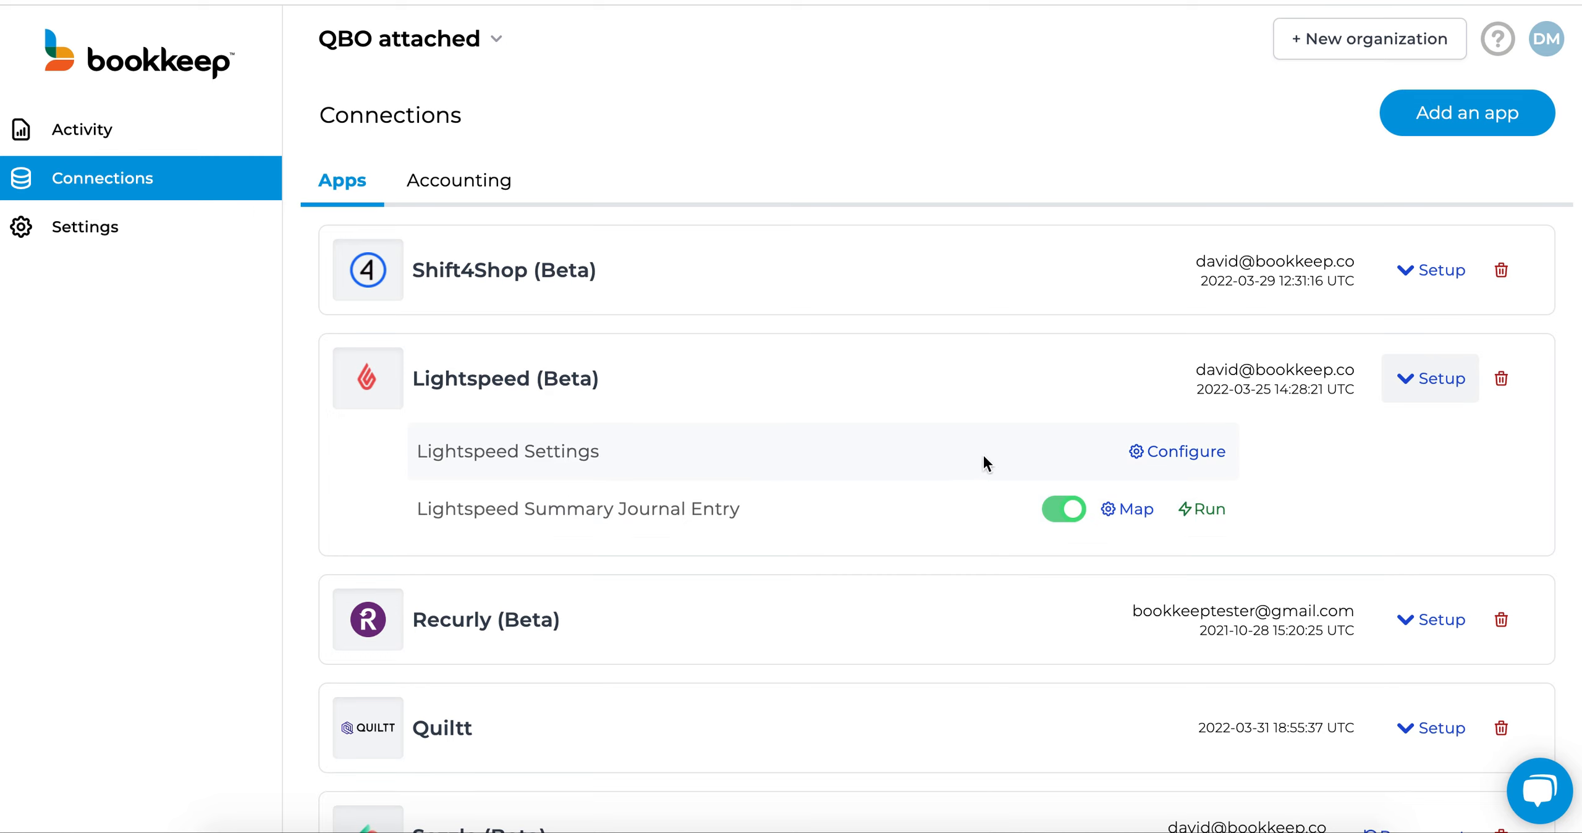
pyautogui.click(1187, 458)
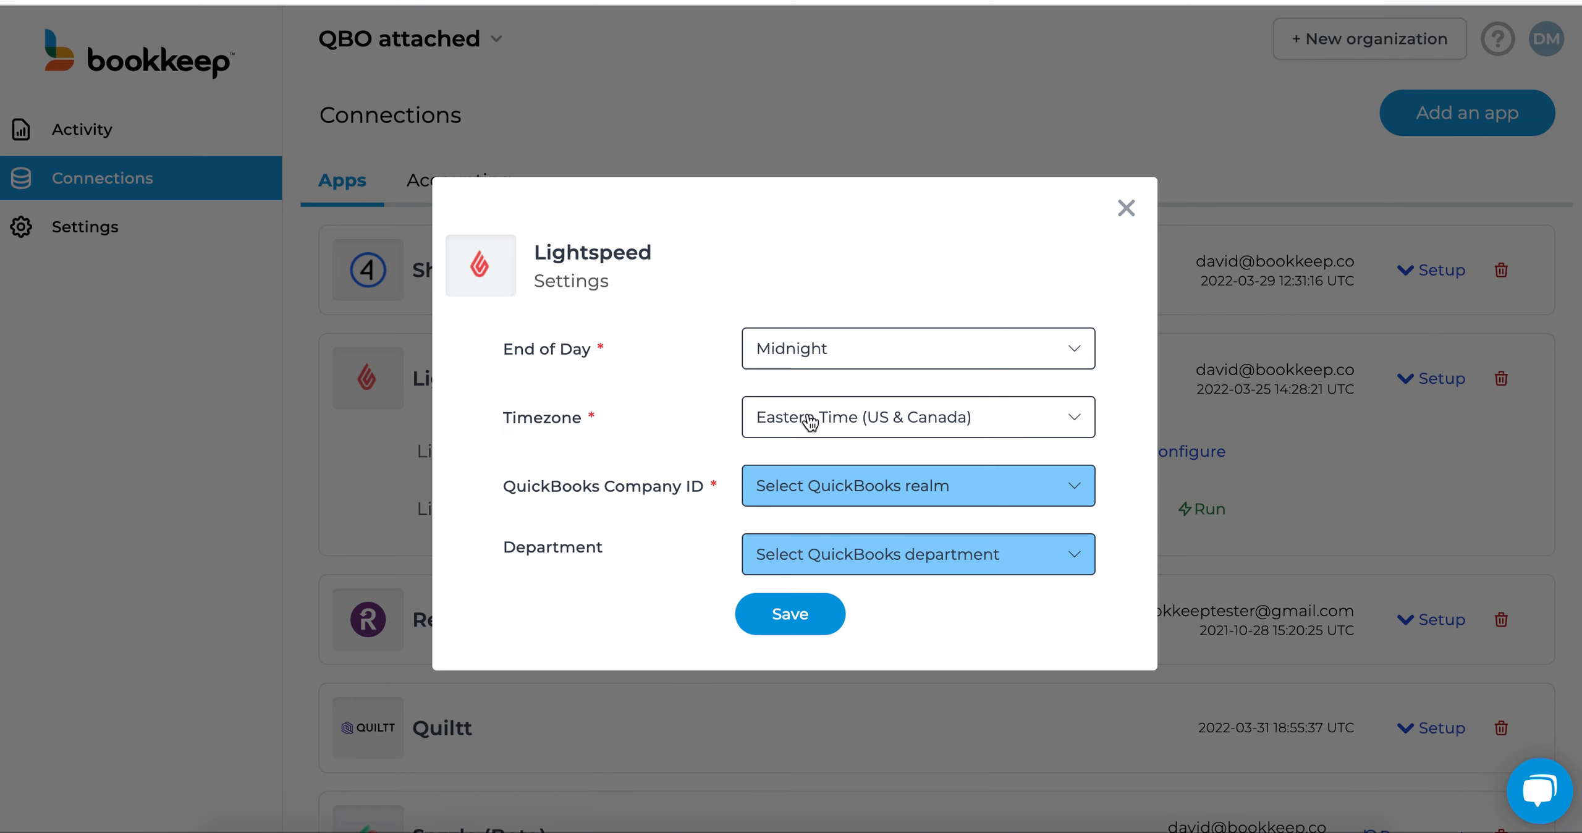
pyautogui.click(1121, 214)
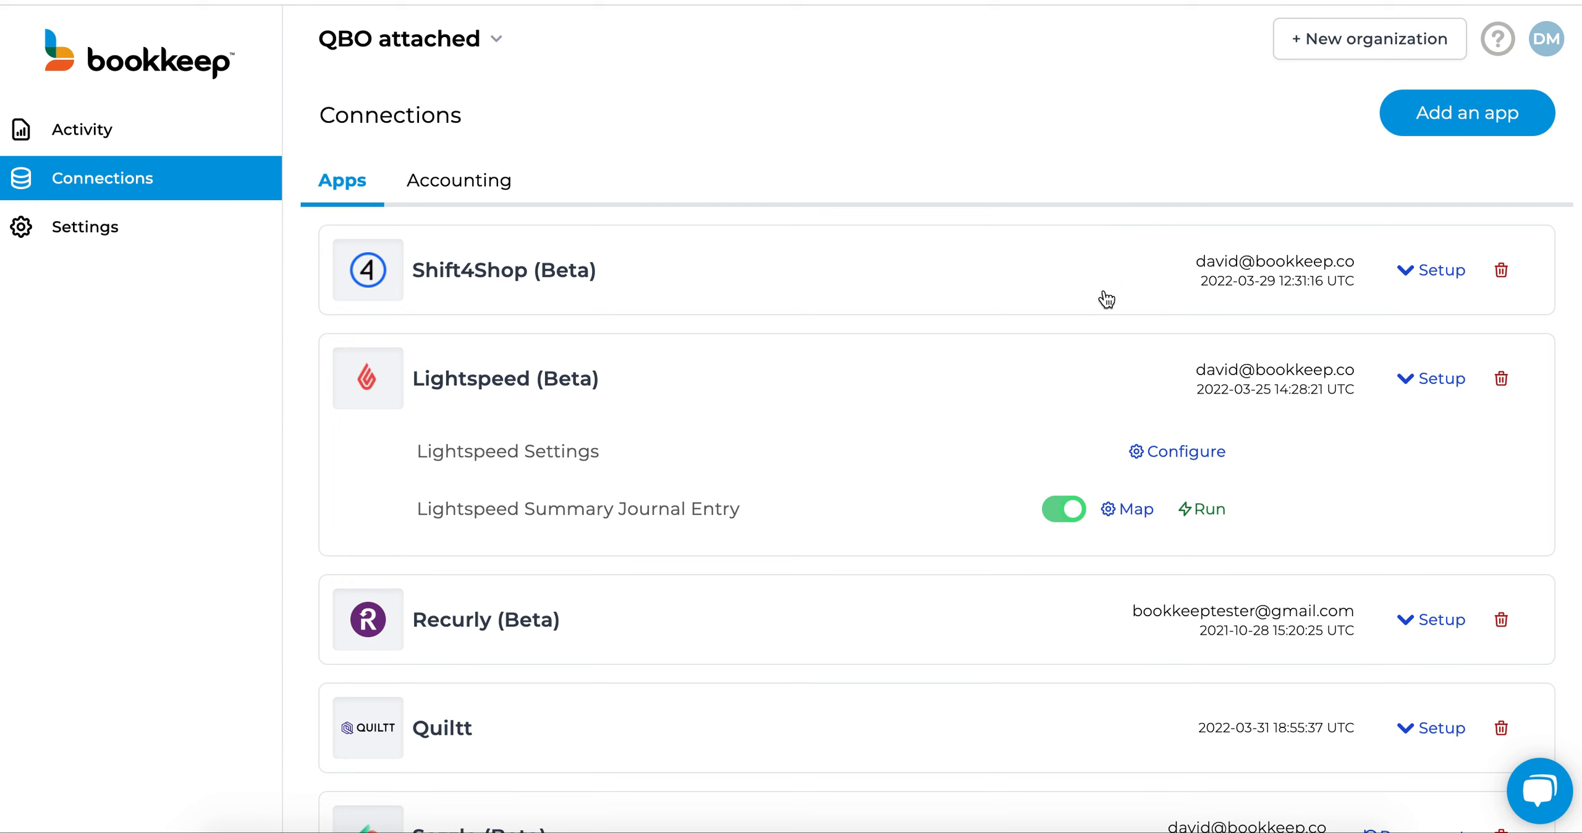
# - Open the Lightspeed Summary account mapping and look through the QuickBooks categories offered for Gross Sales, searching for "li"
pyautogui.click(1135, 509)
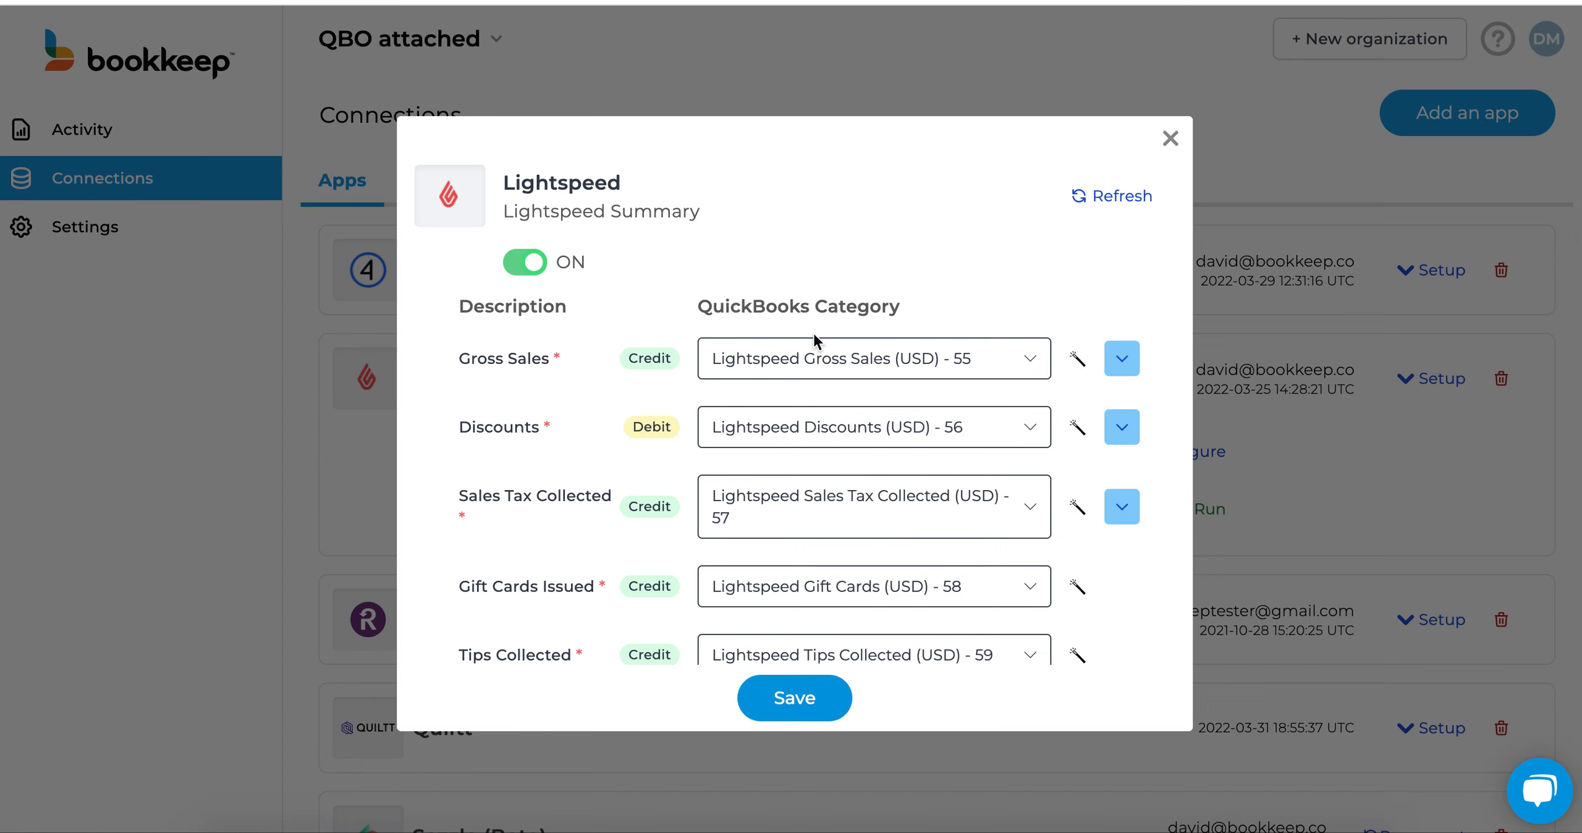
pyautogui.click(822, 362)
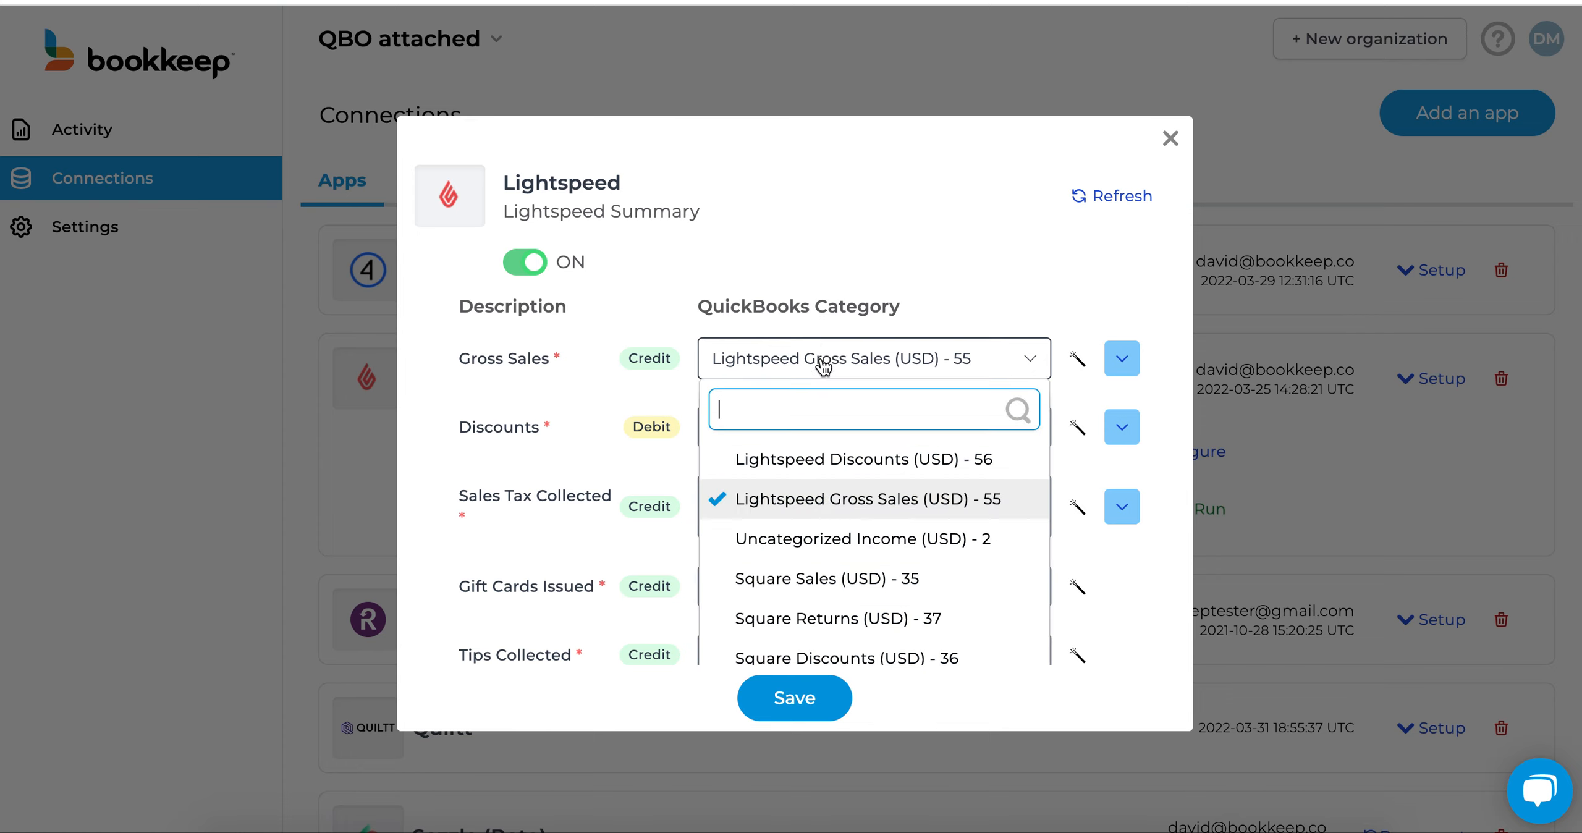
pyautogui.click(824, 364)
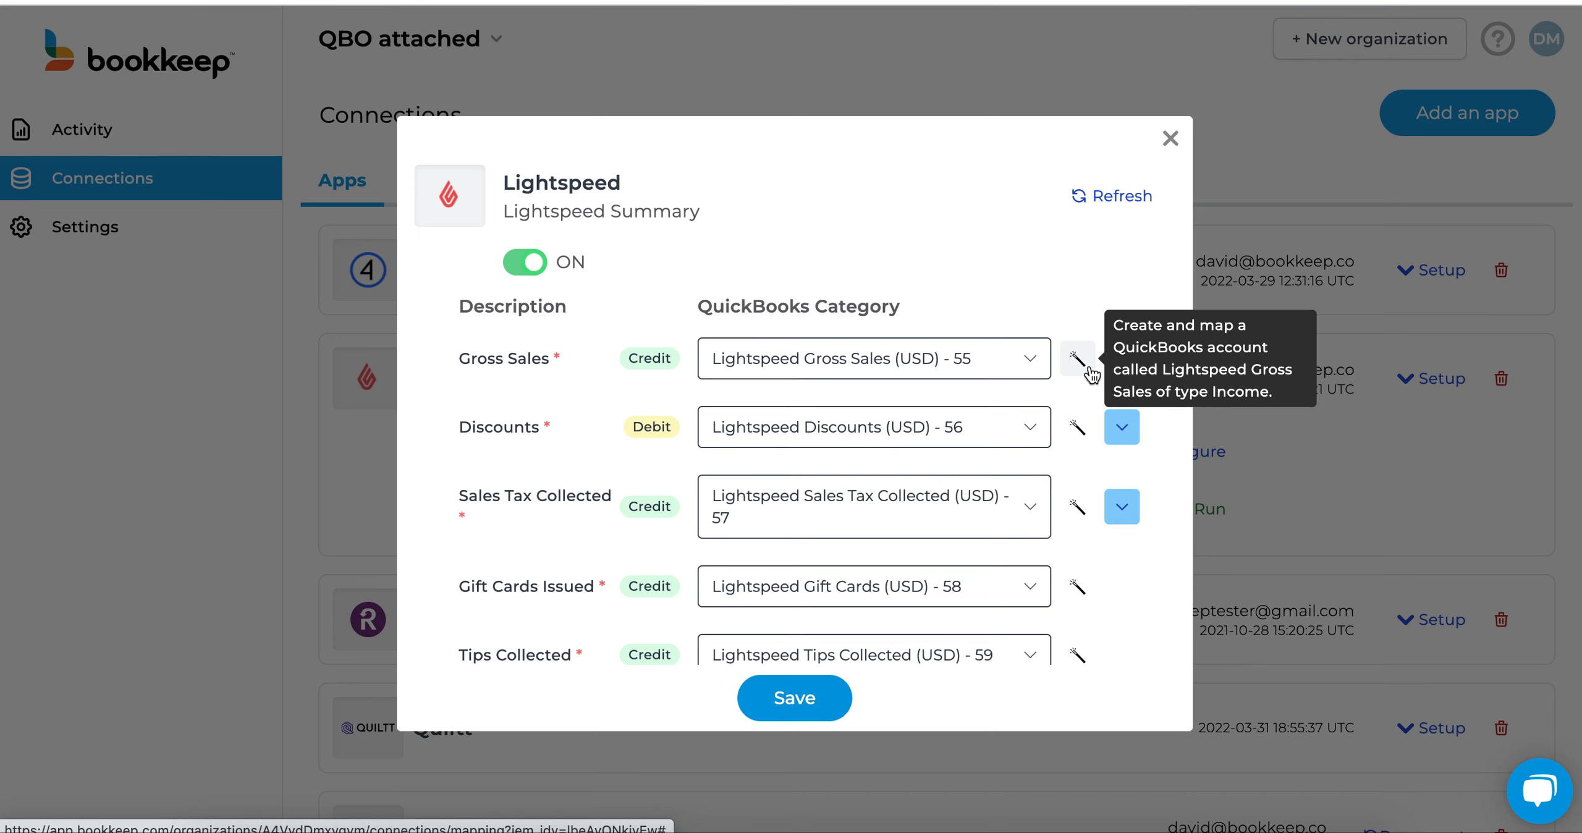
pyautogui.click(961, 359)
pyautogui.write('li')
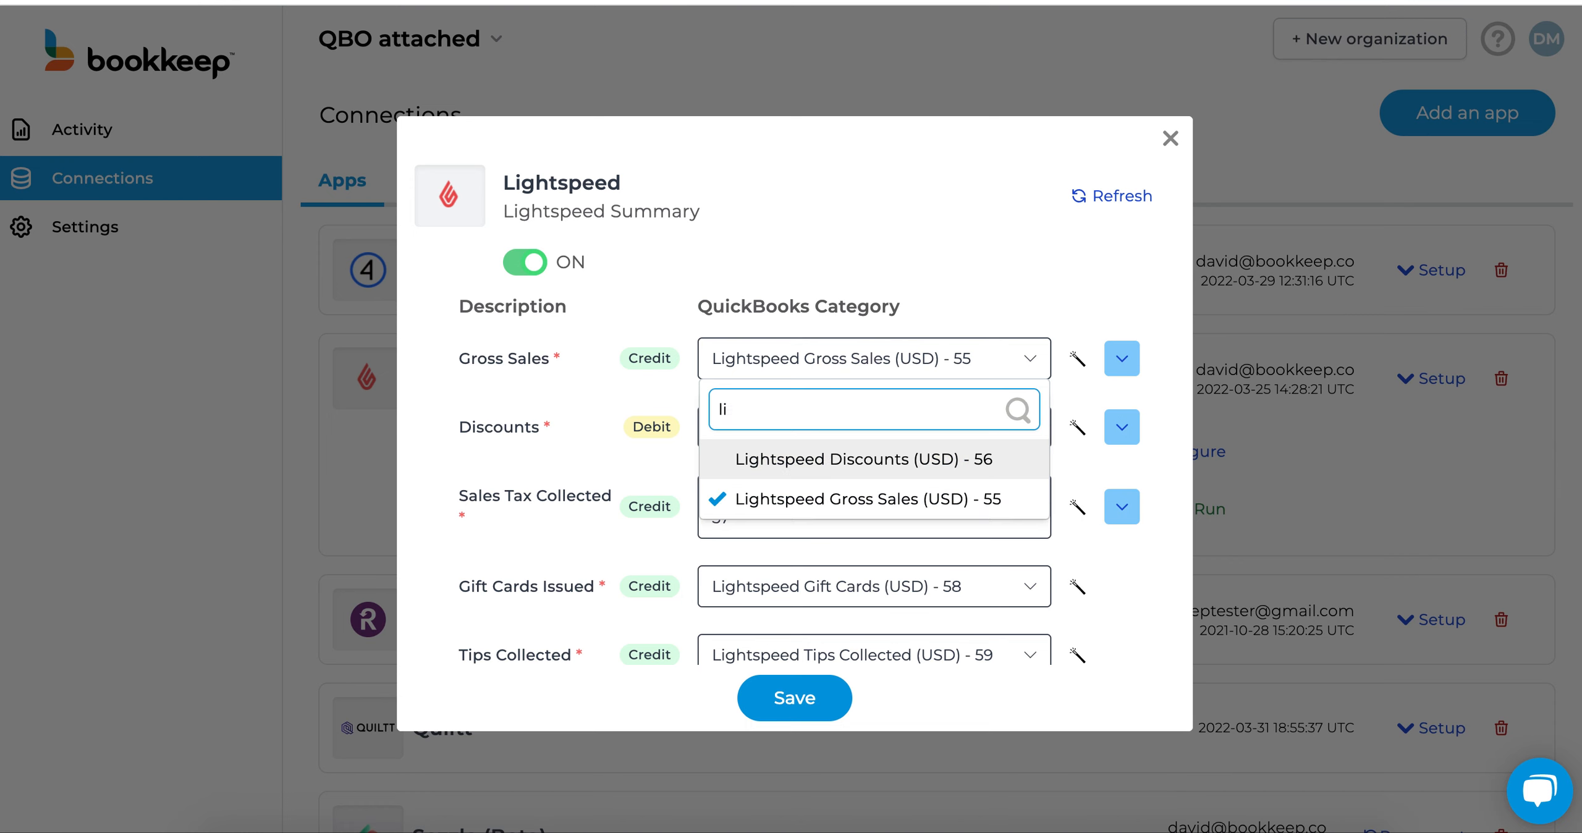
pyautogui.press('BackSpace')
pyautogui.press('BackSpace')
pyautogui.click(975, 302)
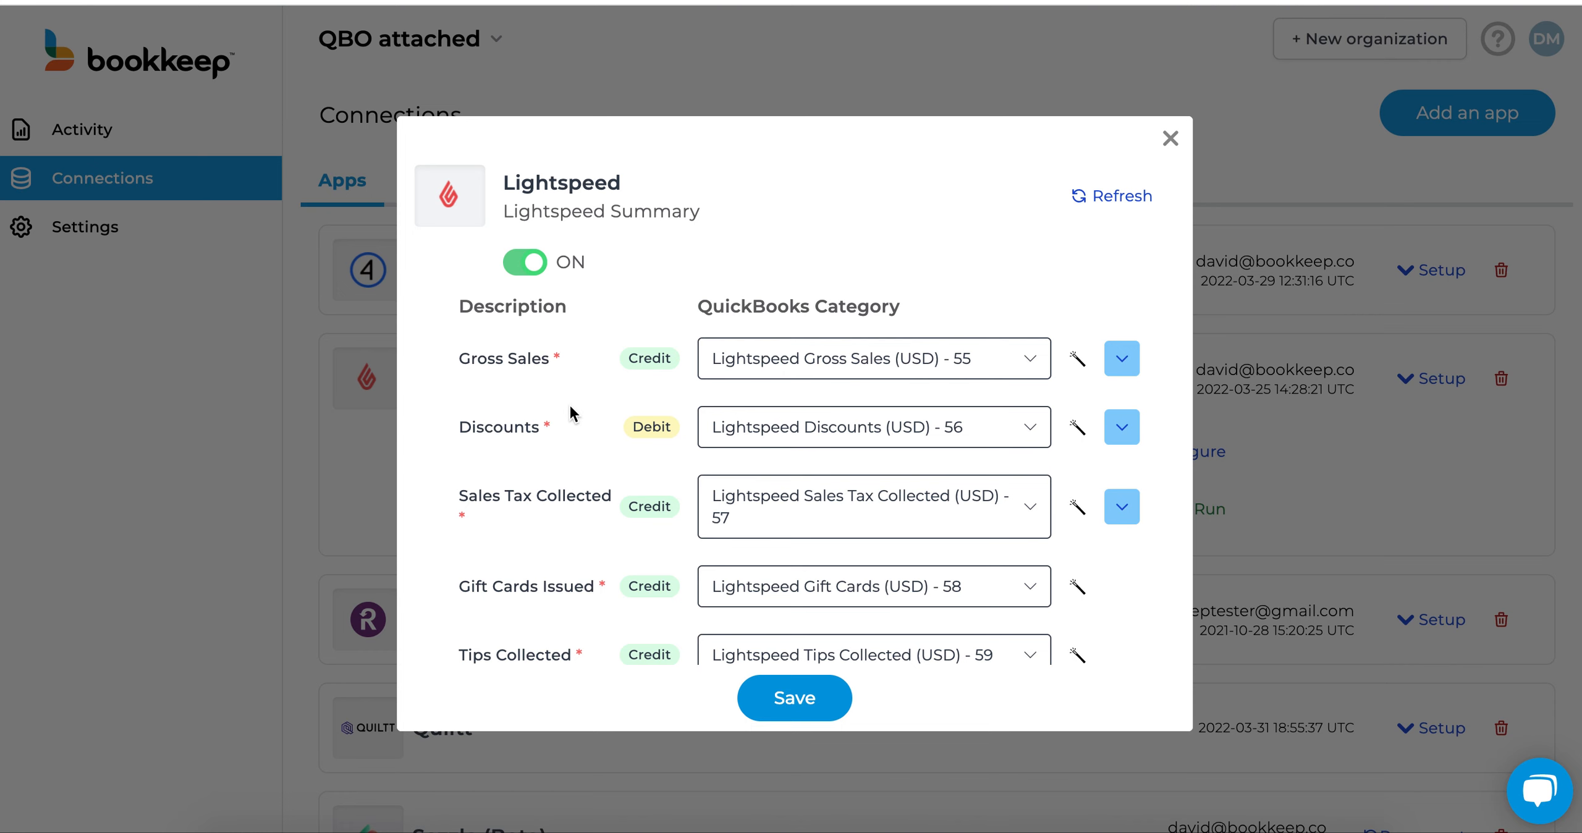
# - Review the remaining Lightspeed Summary mappings, from discounts and sales tax to tender balances, and close the mapping unchanged
pyautogui.scroll(-1, 570, 406)
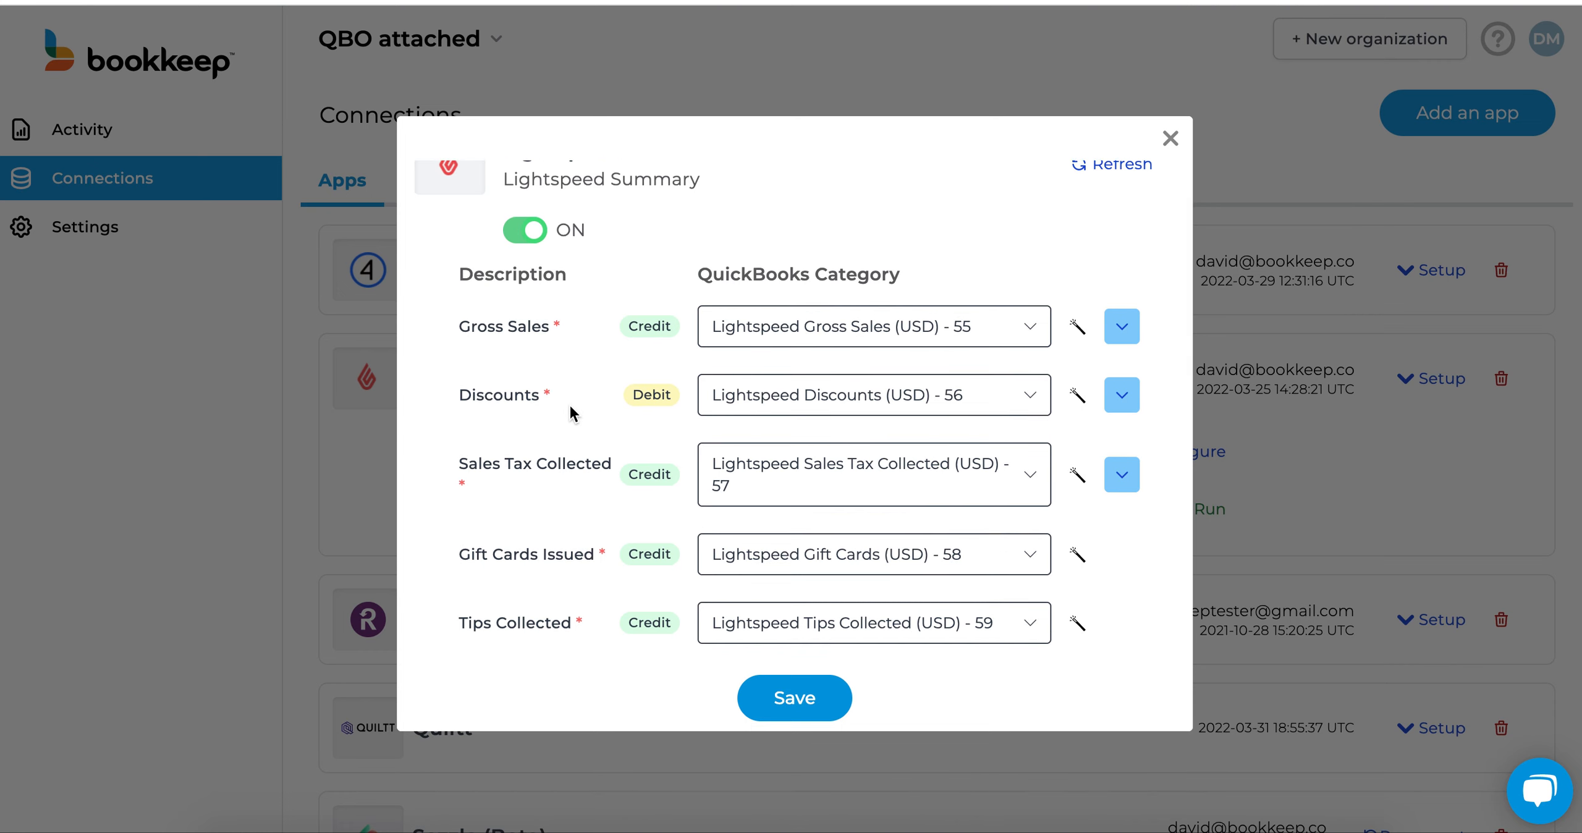
pyautogui.scroll(-4, 786, 433)
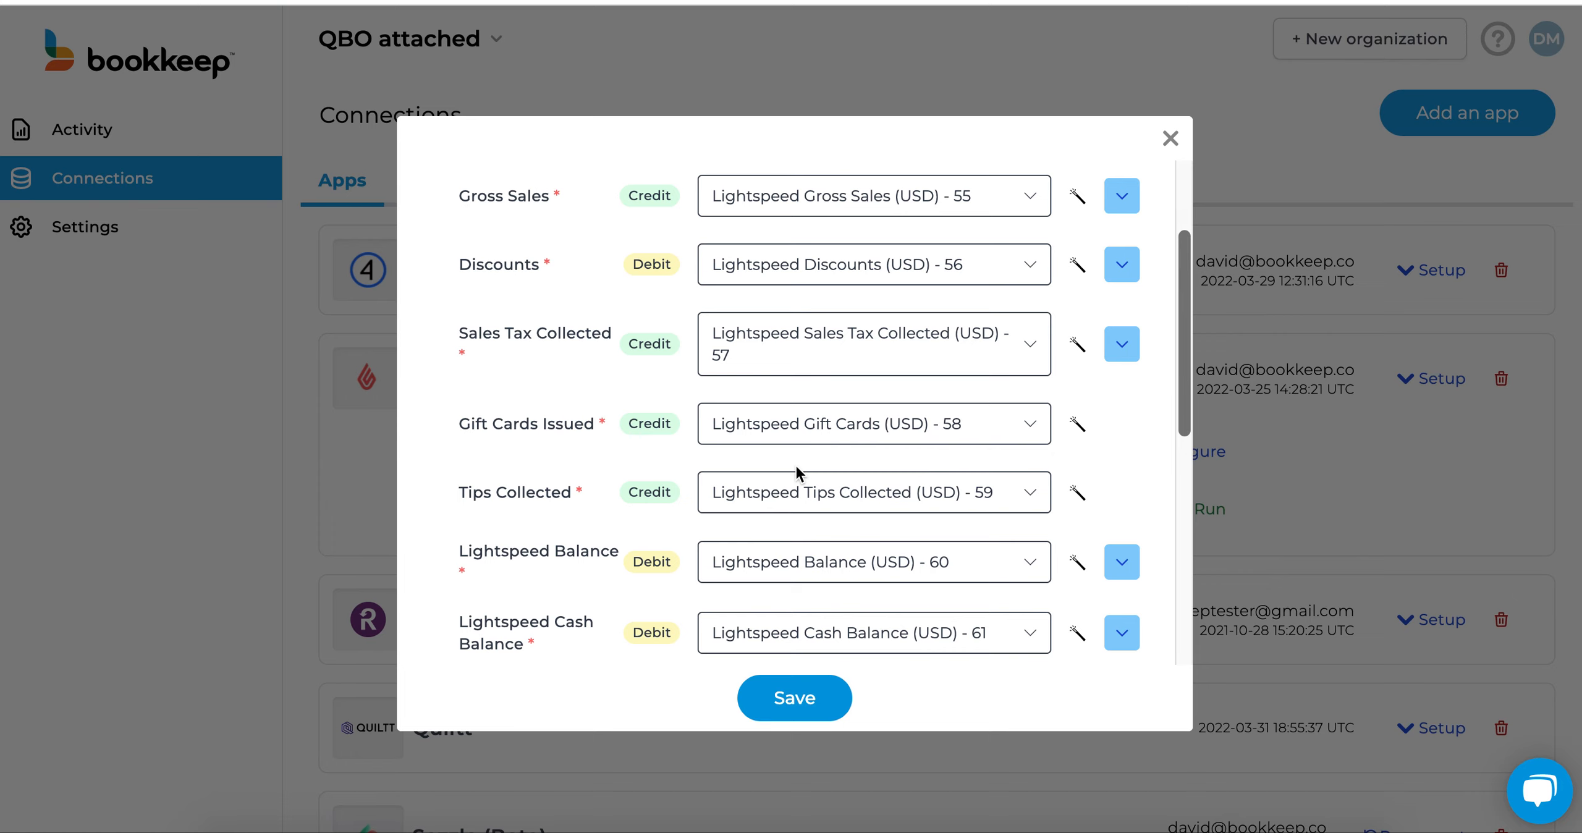
pyautogui.scroll(-1, 796, 468)
pyautogui.scroll(-5, 796, 465)
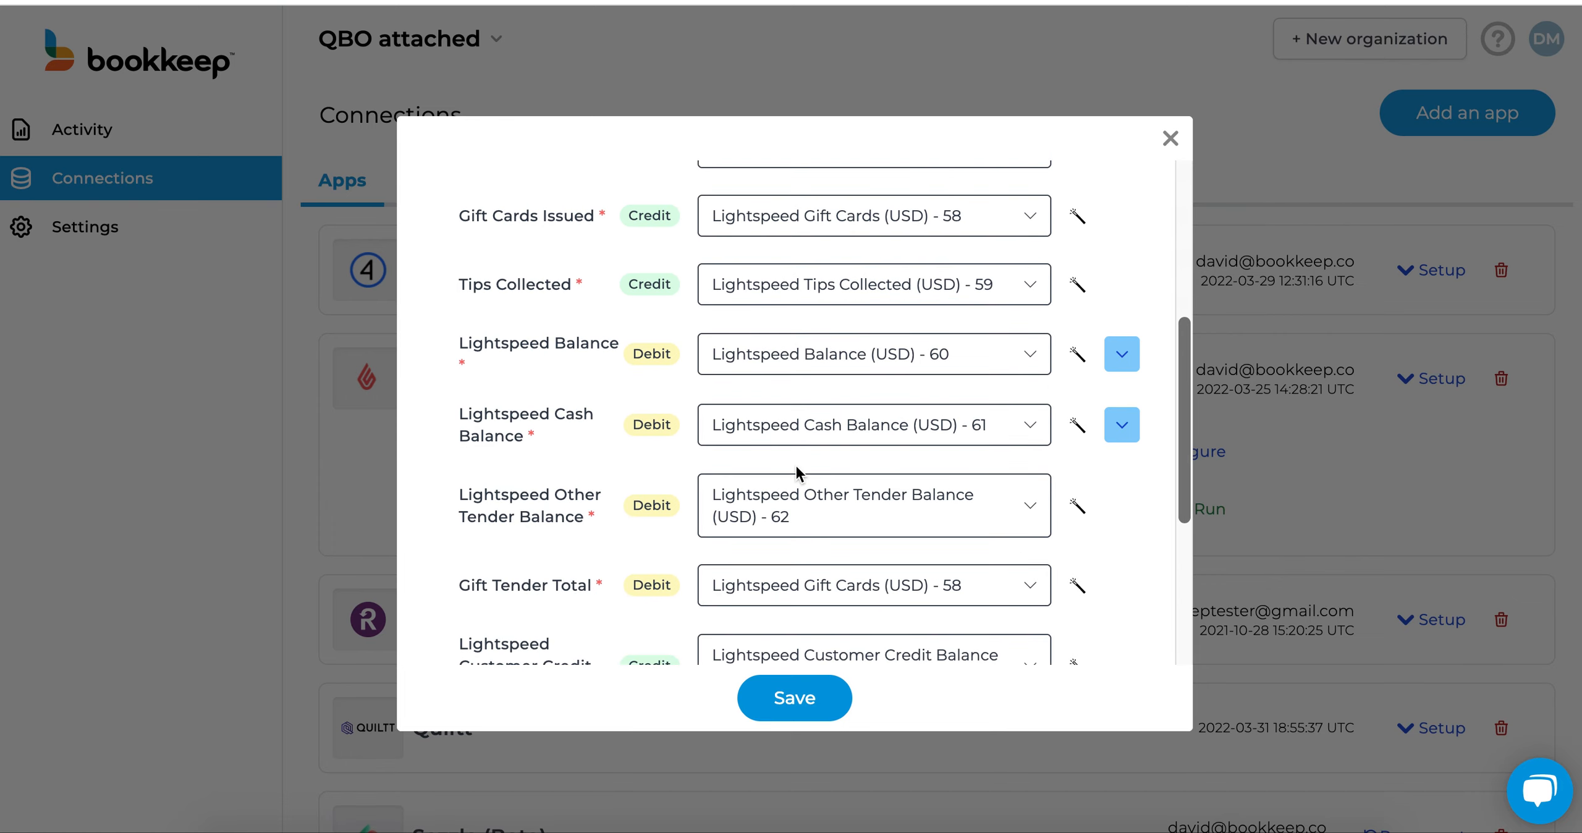
pyautogui.scroll(8, 791, 471)
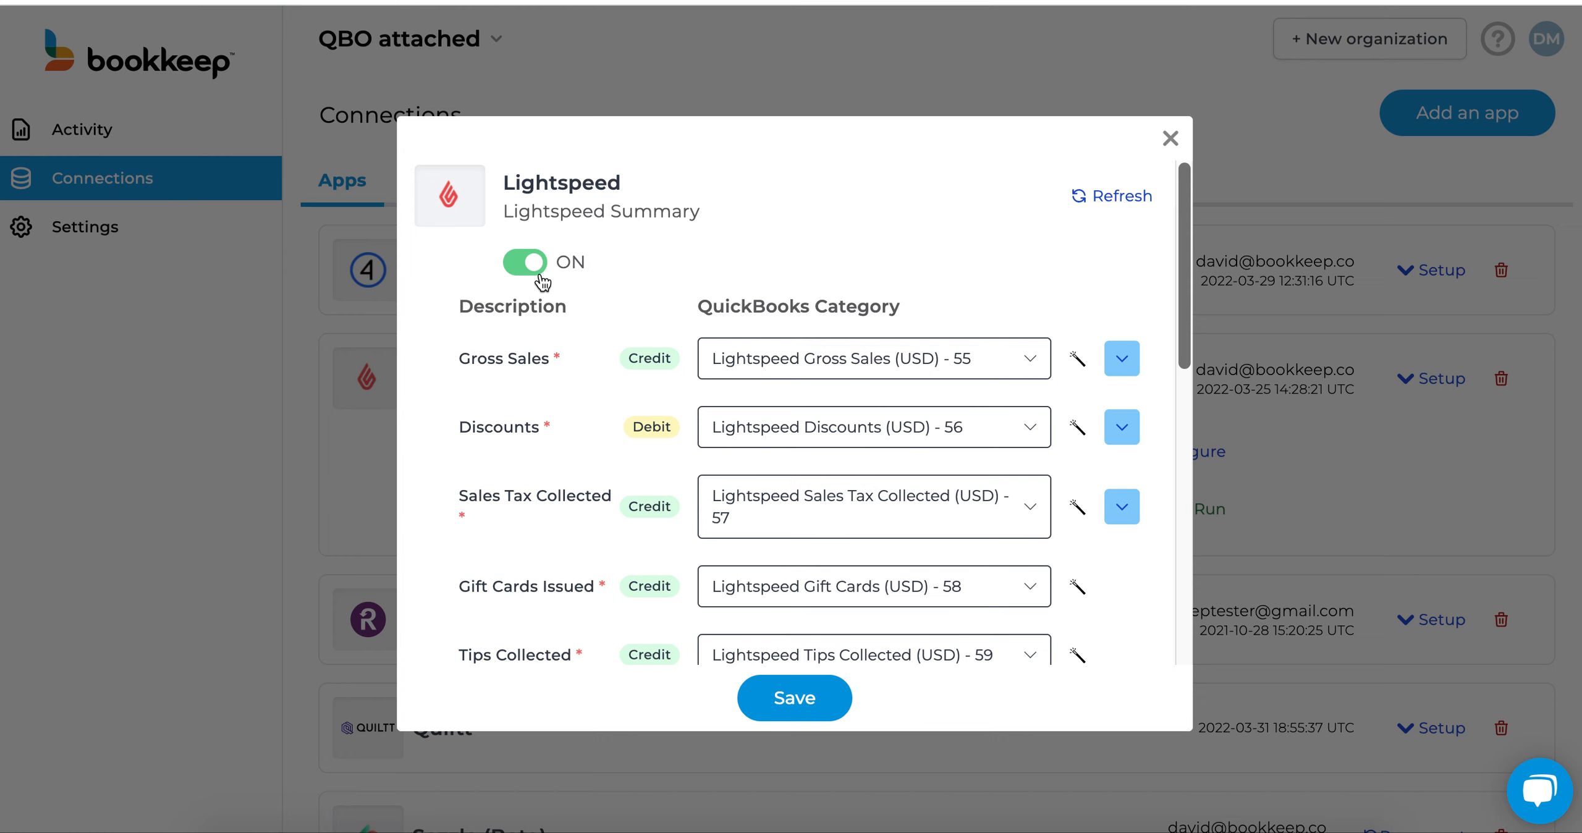
pyautogui.click(1173, 141)
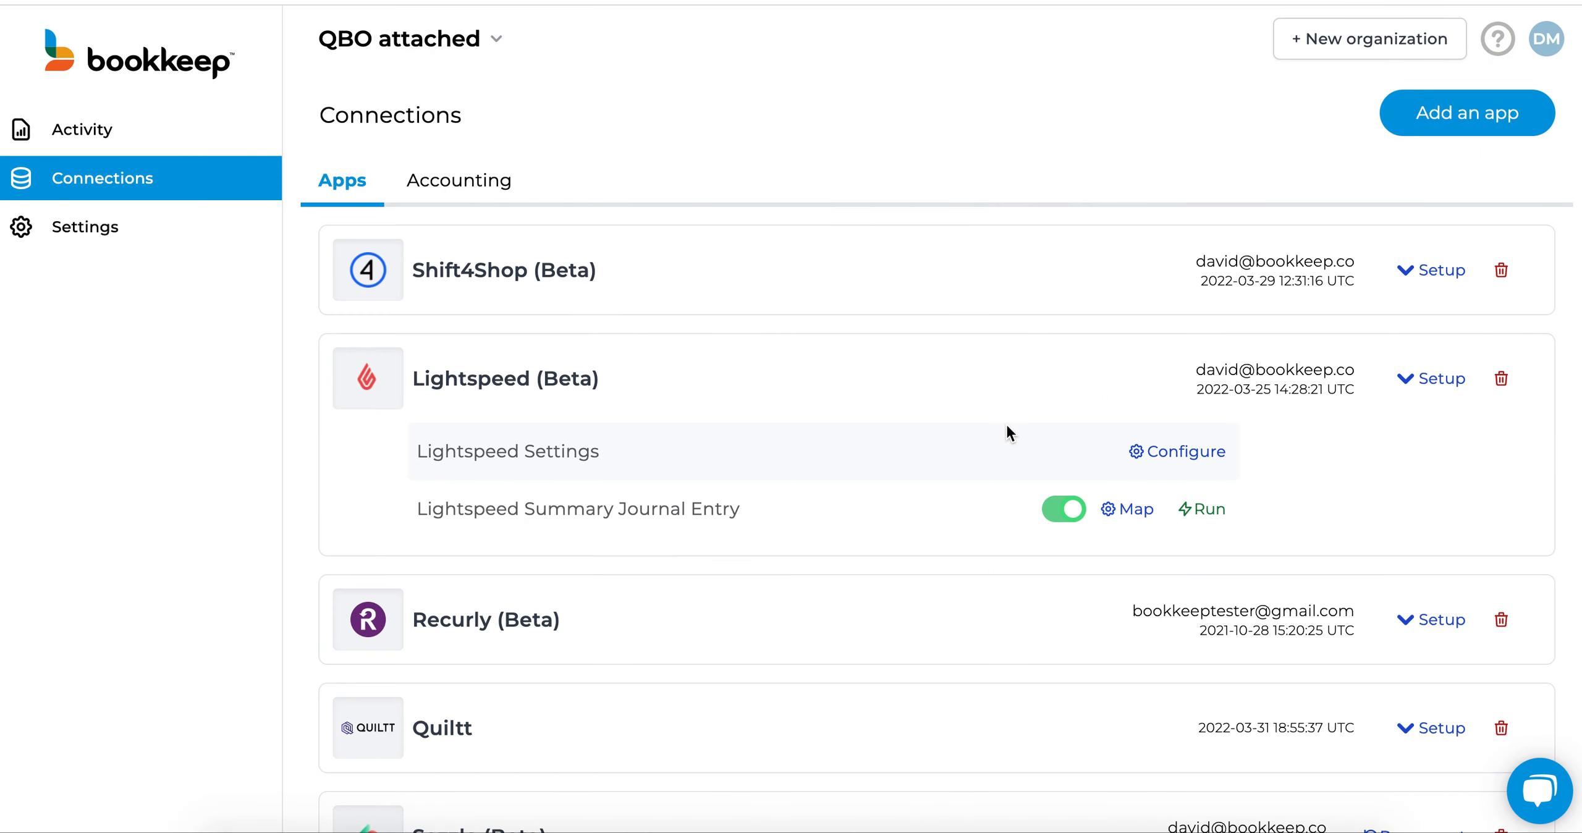
# - Run the Lightspeed Summary Journal Entry for the report date 2022-04-01 and collapse the Lightspeed setup
pyautogui.click(1210, 511)
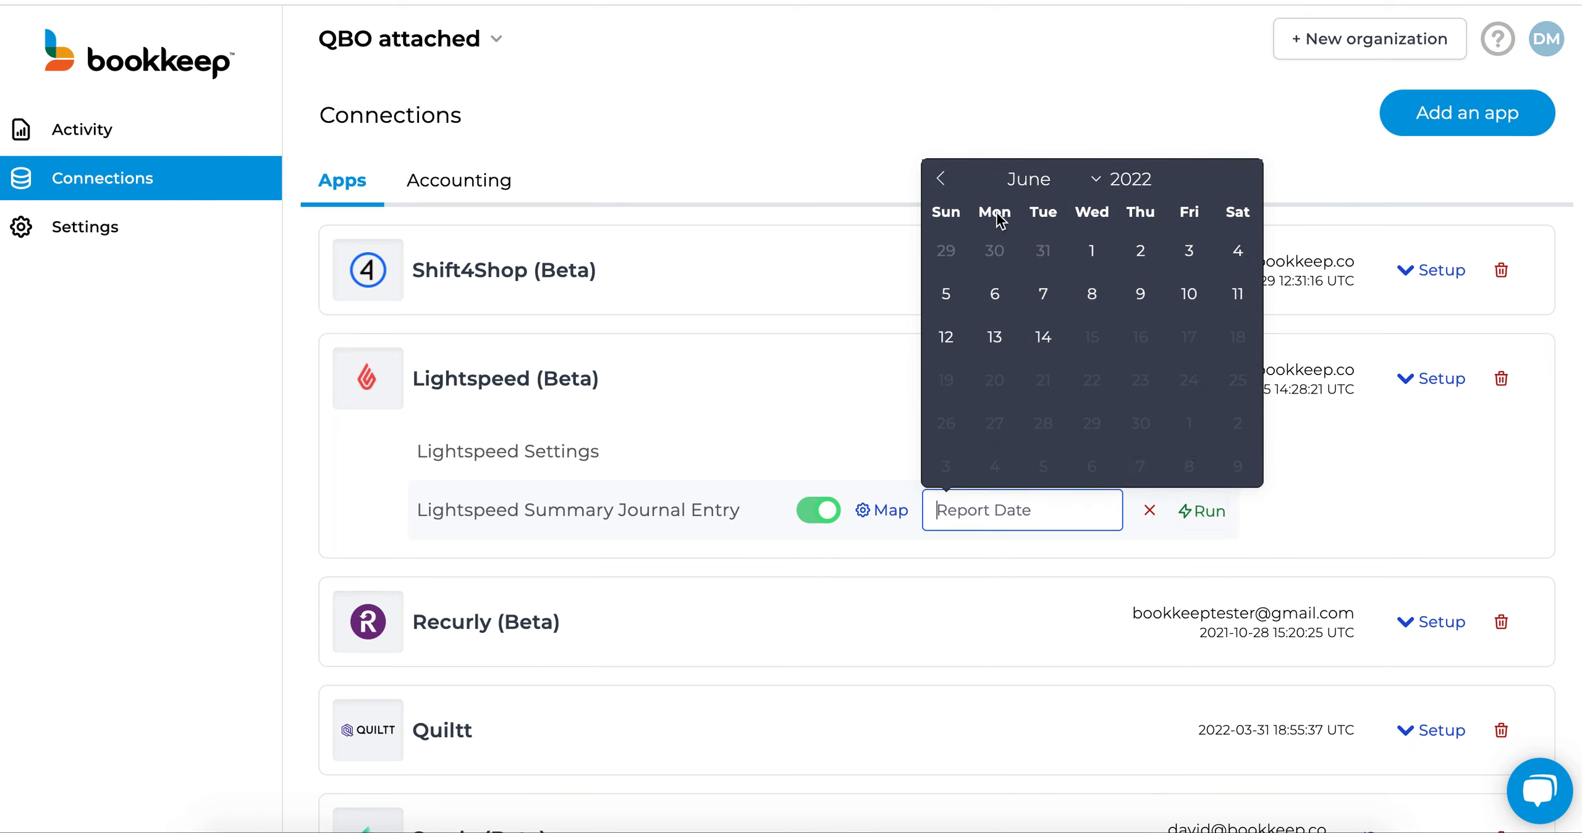
pyautogui.click(940, 181)
pyautogui.click(941, 184)
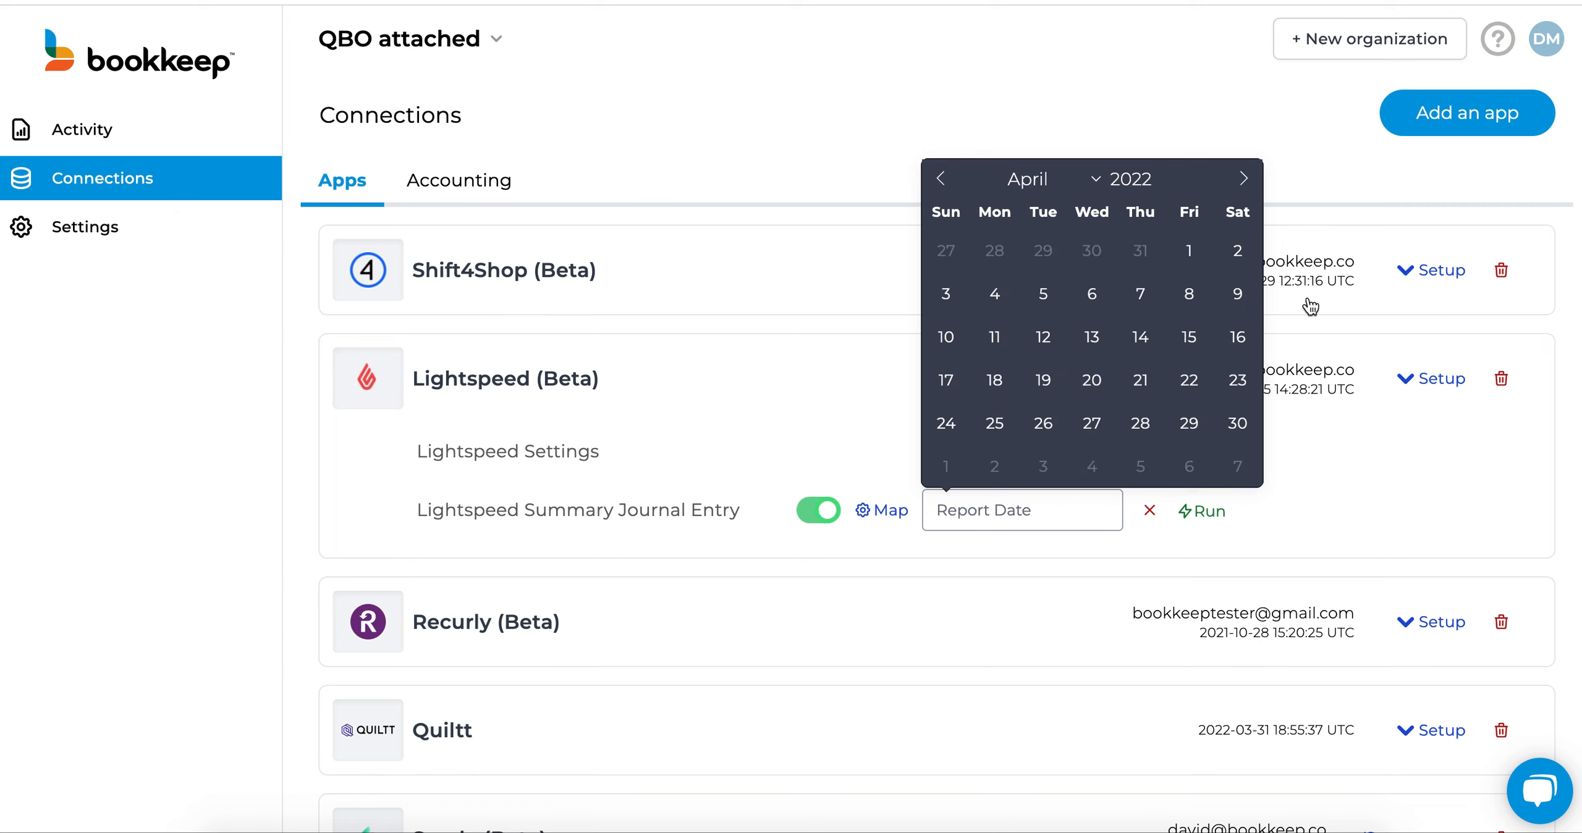
pyautogui.click(1190, 254)
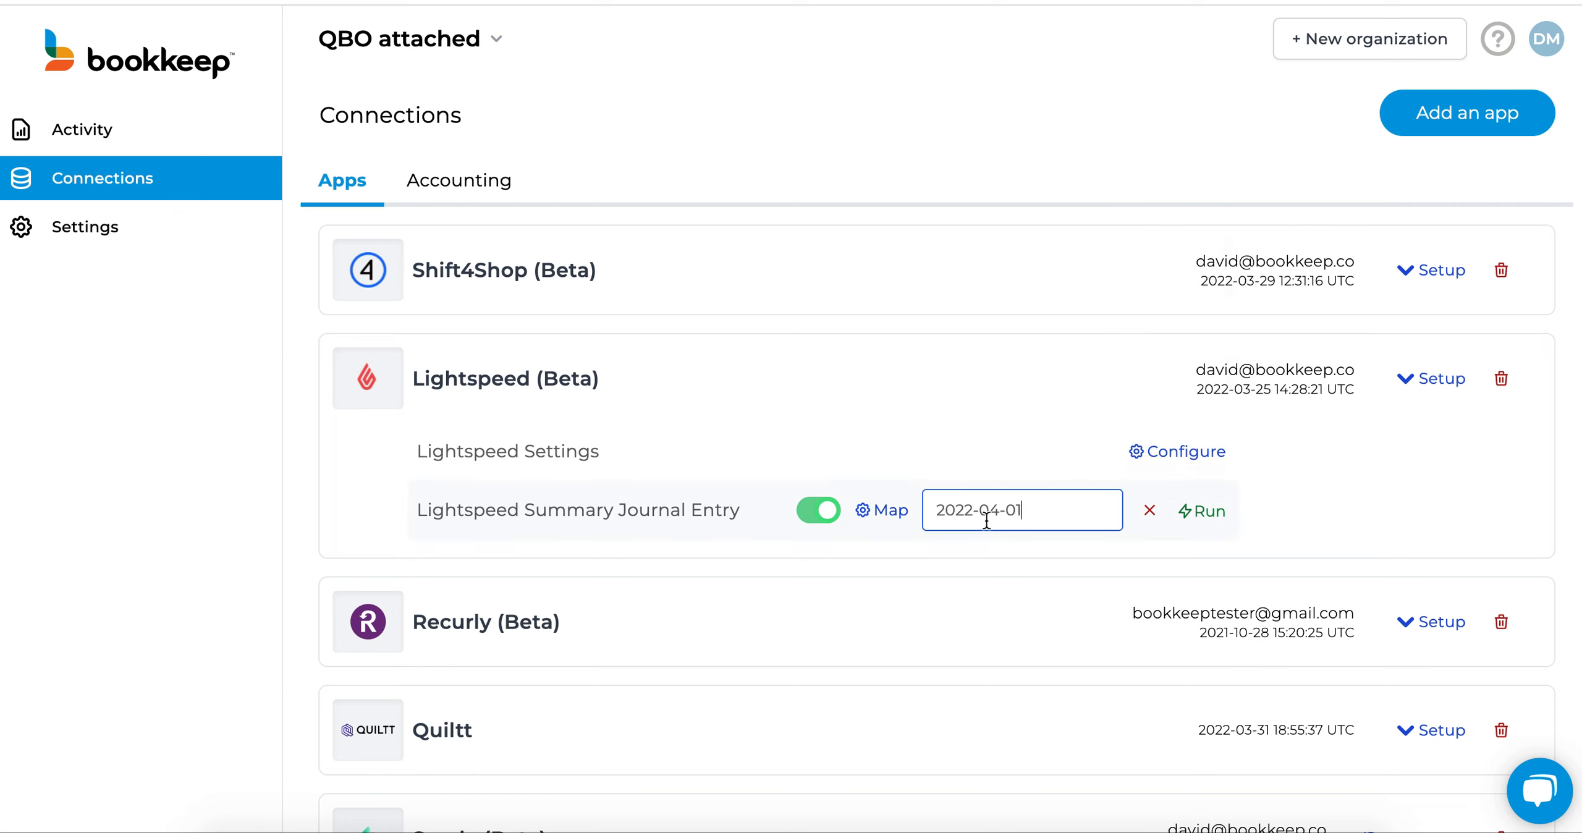
pyautogui.click(1202, 518)
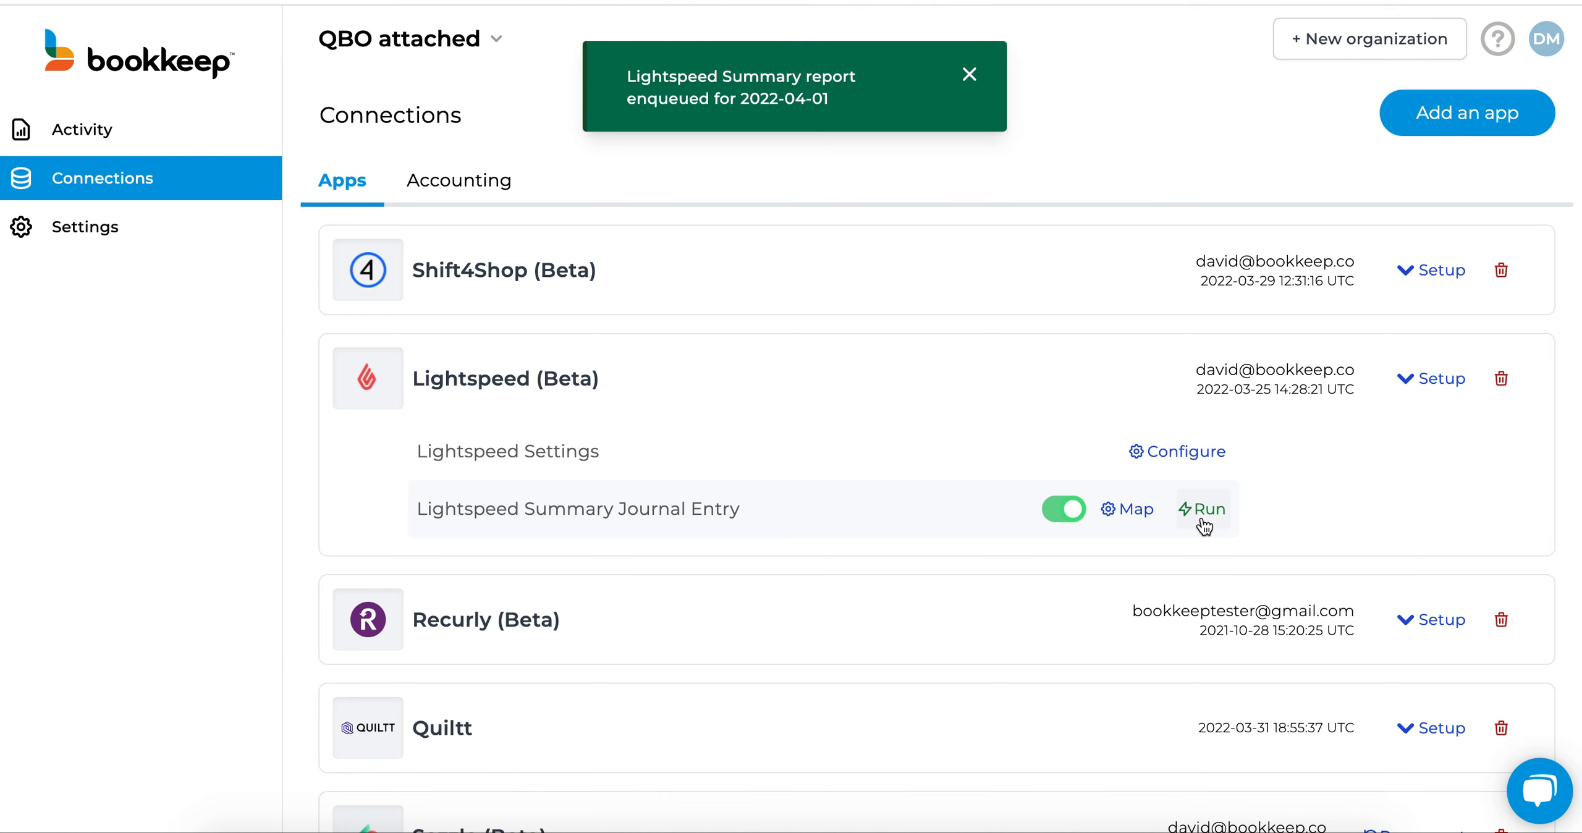
pyautogui.click(1020, 393)
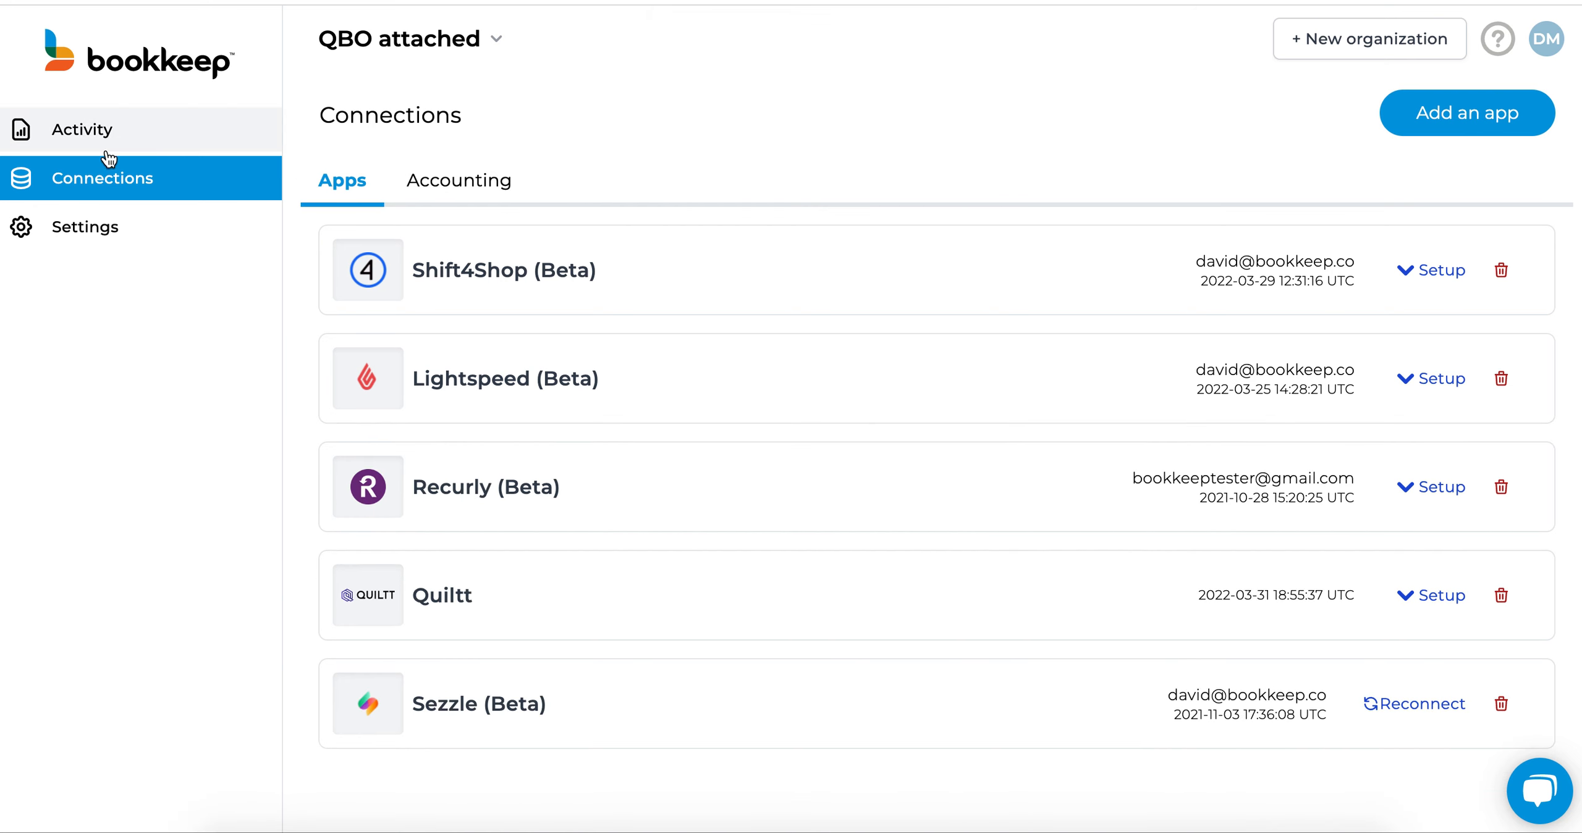
# - Open the activity log, check the available report types, and filter the Lightspeed Summary reports by Posted status
pyautogui.click(73, 142)
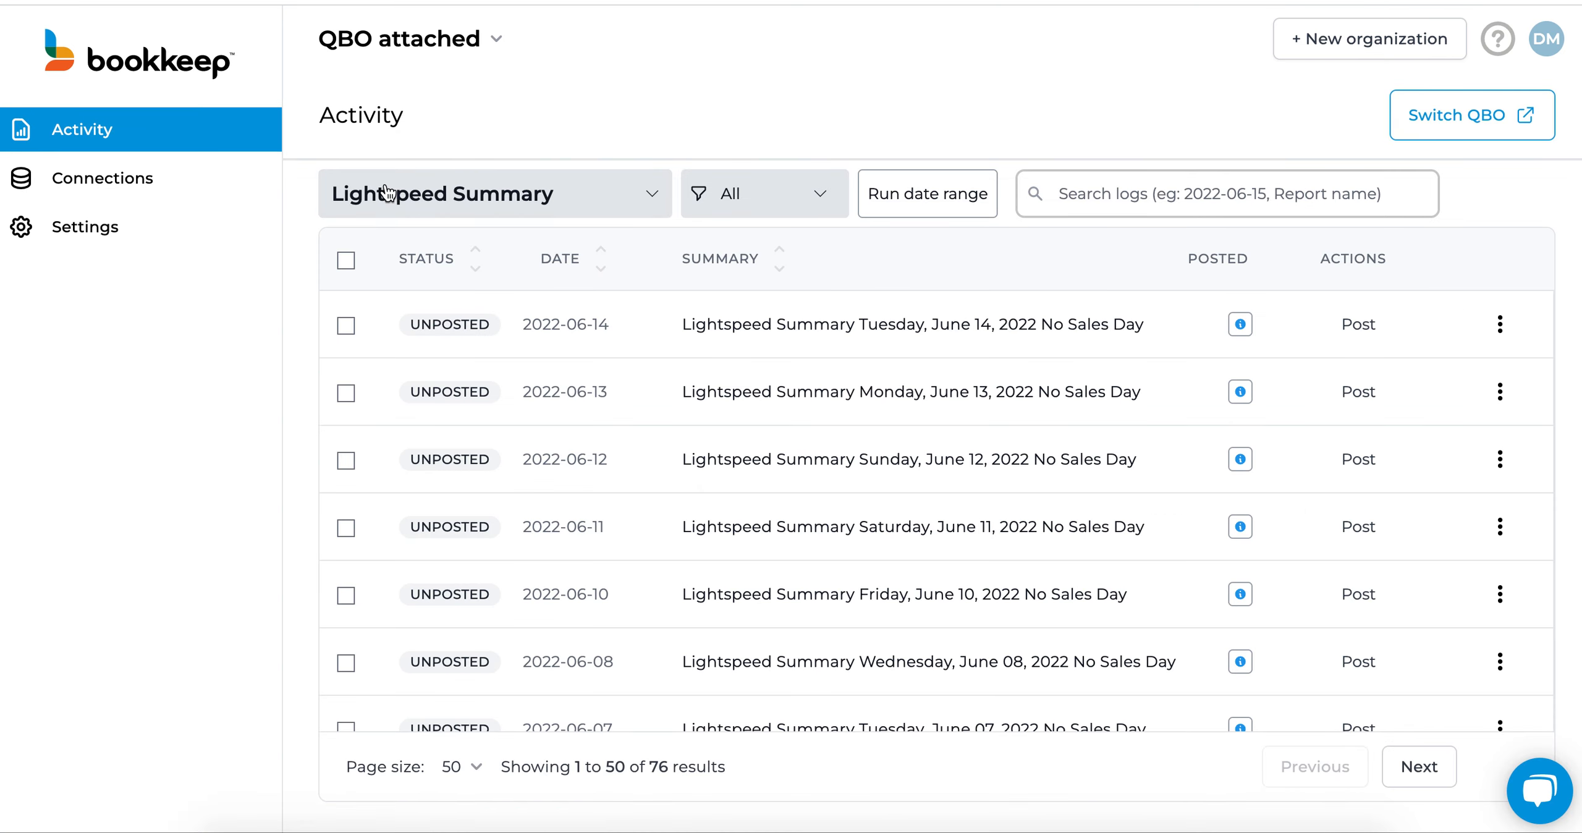
pyautogui.click(469, 211)
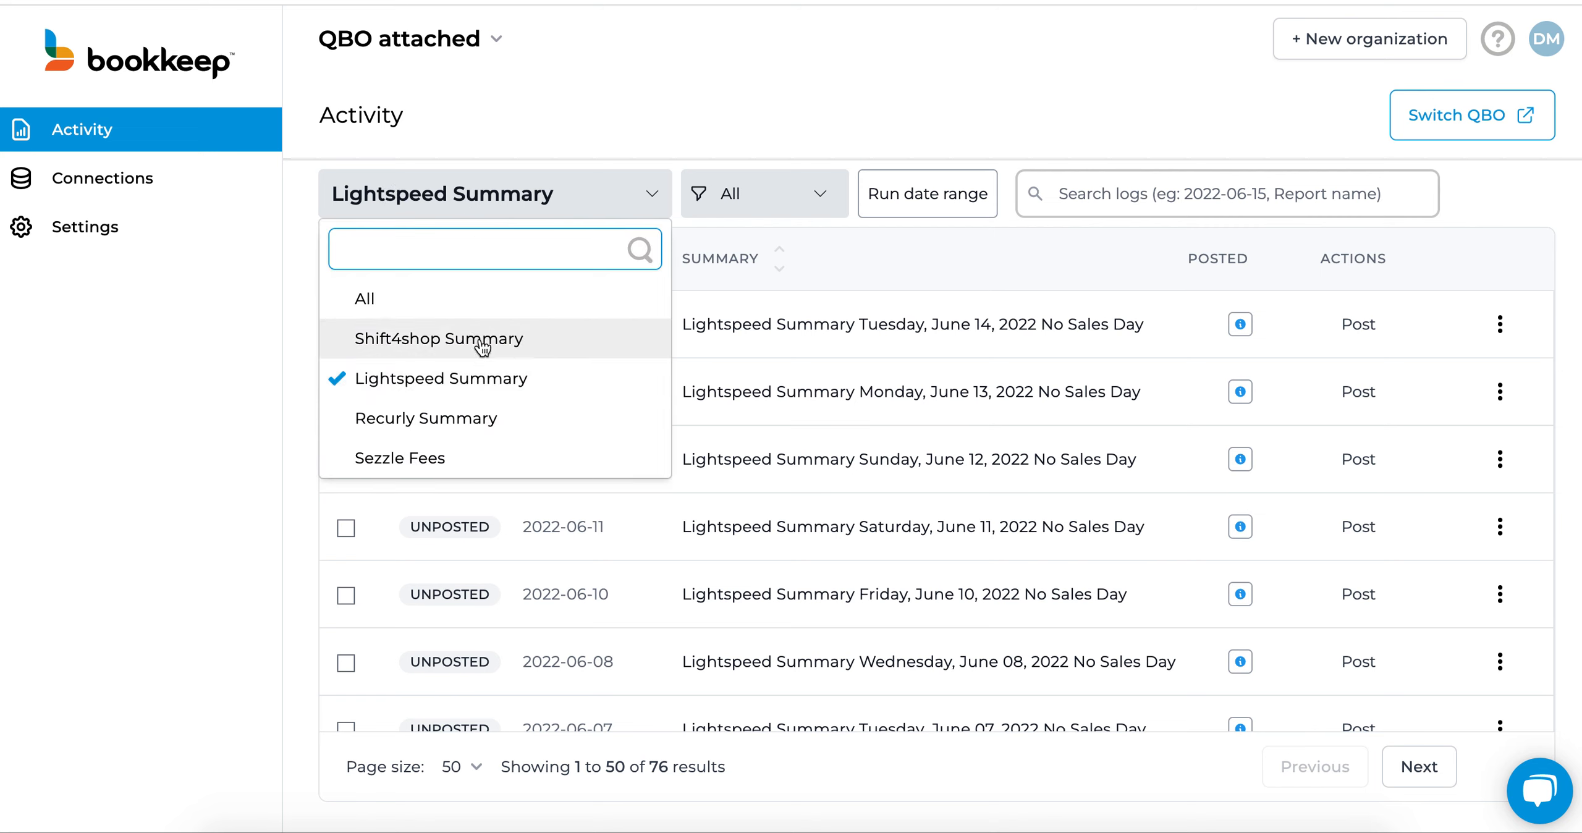
pyautogui.click(563, 138)
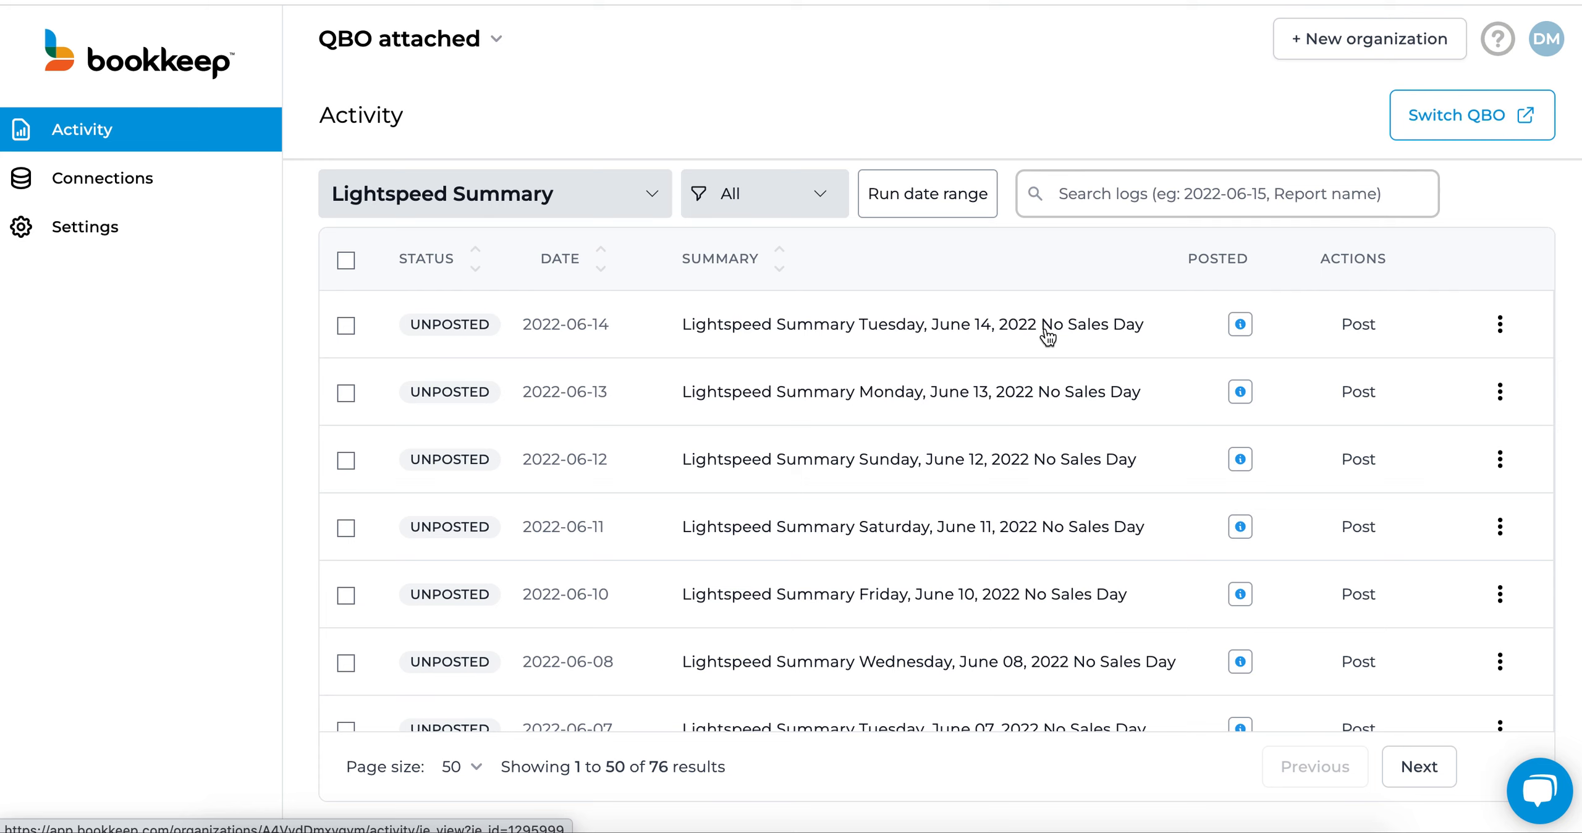
pyautogui.click(740, 194)
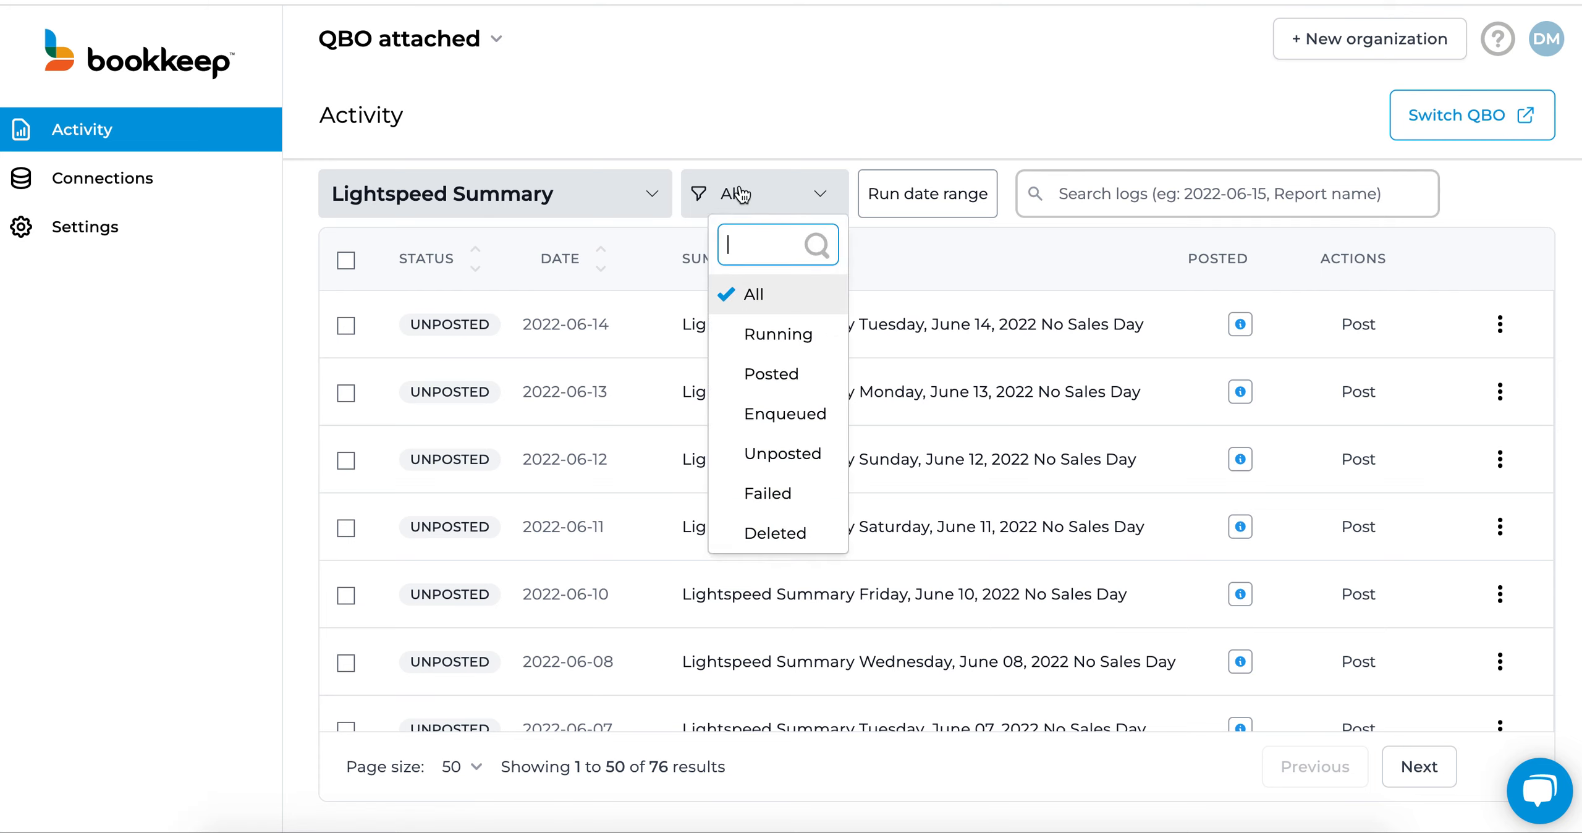
pyautogui.click(772, 379)
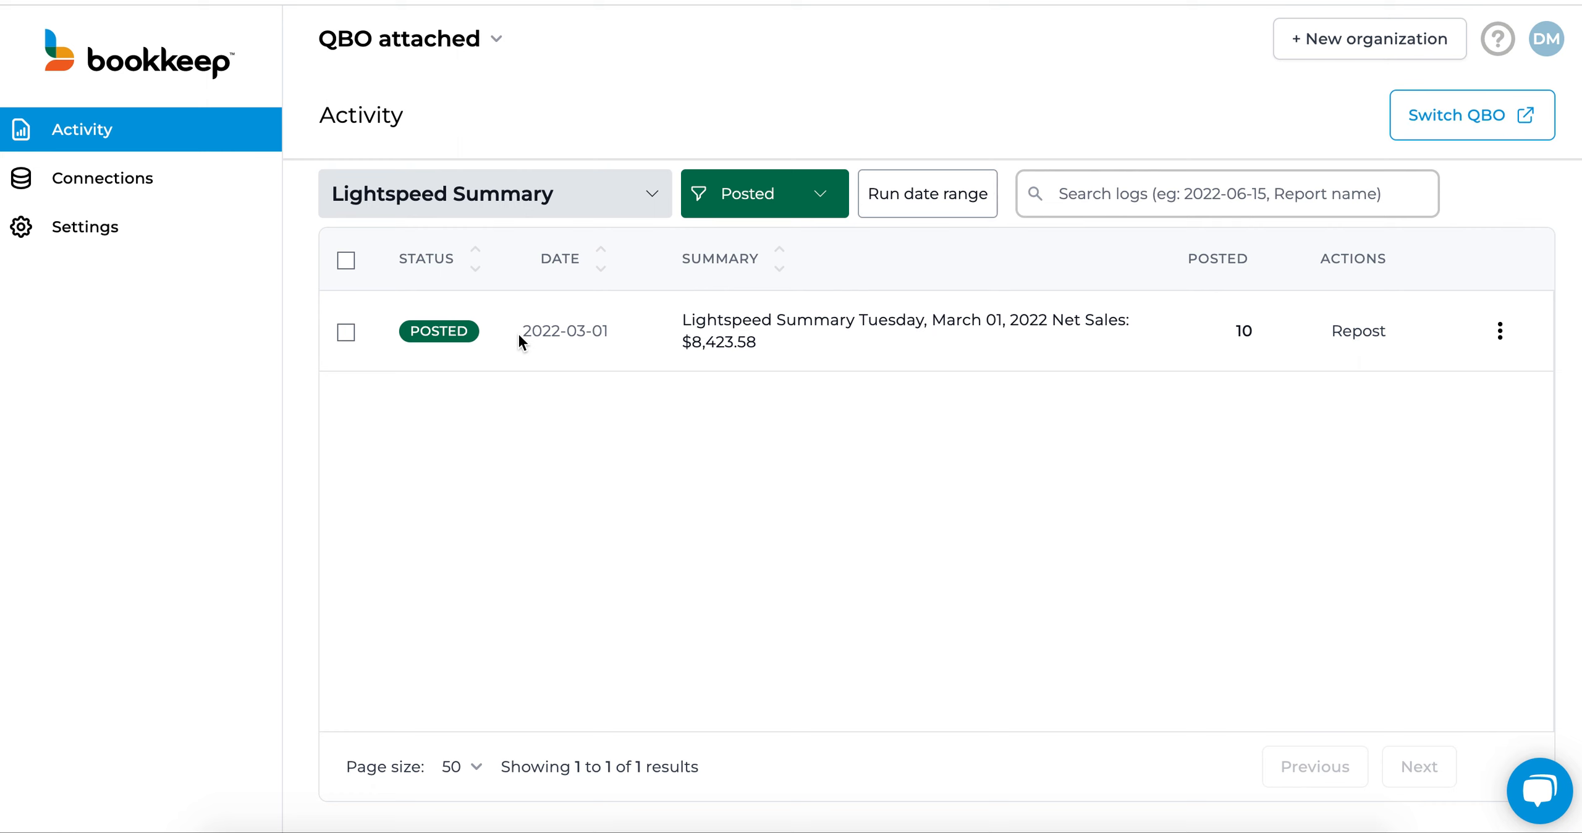
# - Examine the debits, credits and totals of the March 01, 2022 Lightspeed Summary journal entry, and follow its posted entry link
pyautogui.click(742, 332)
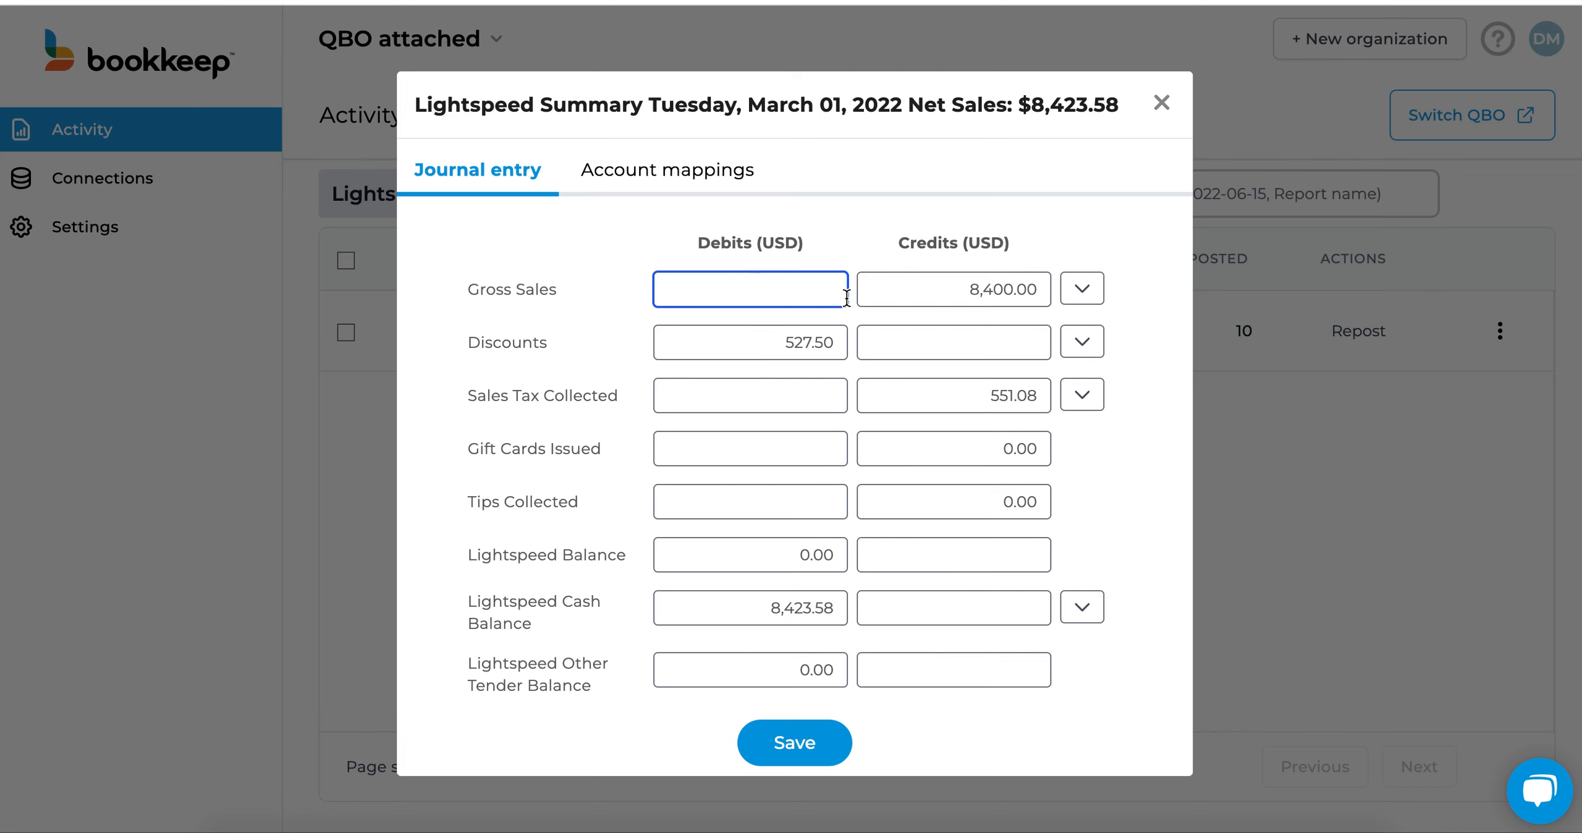
pyautogui.scroll(-1, 847, 297)
pyautogui.scroll(-1, 846, 297)
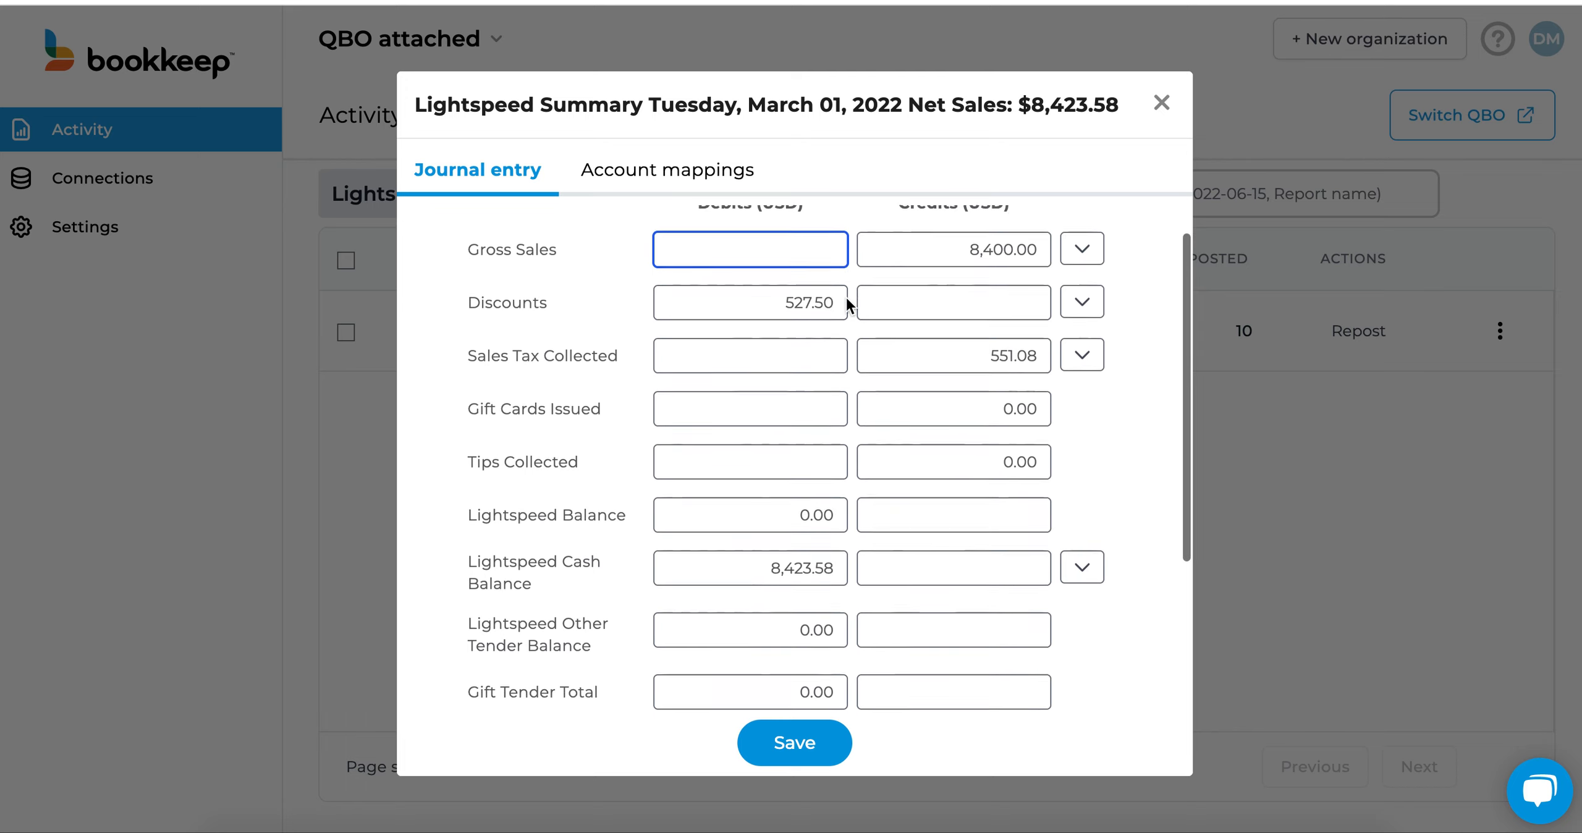
pyautogui.scroll(1, 846, 297)
pyautogui.scroll(-6, 846, 297)
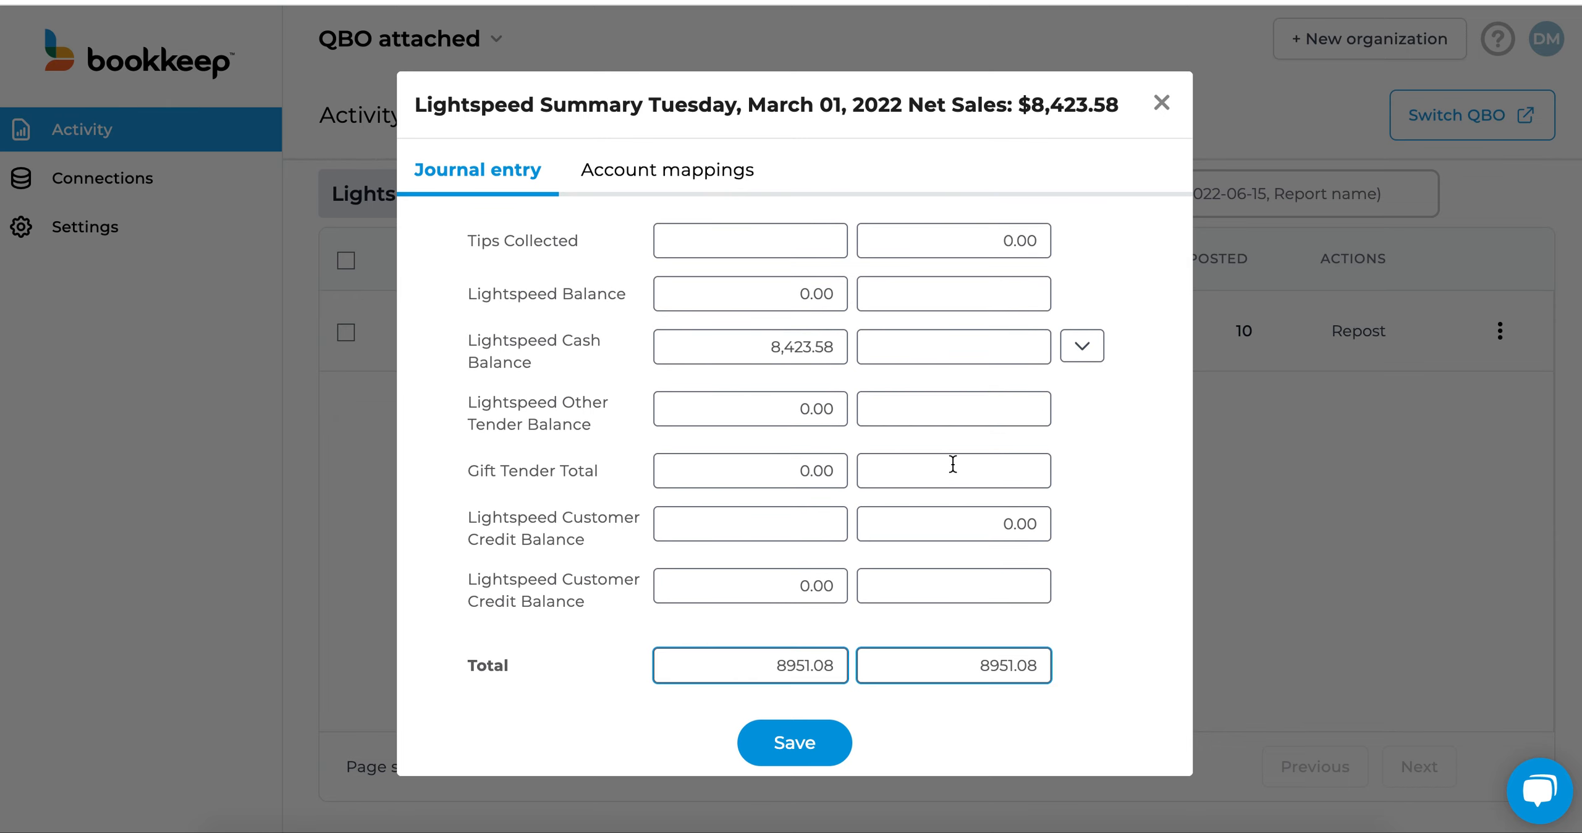
pyautogui.click(1162, 103)
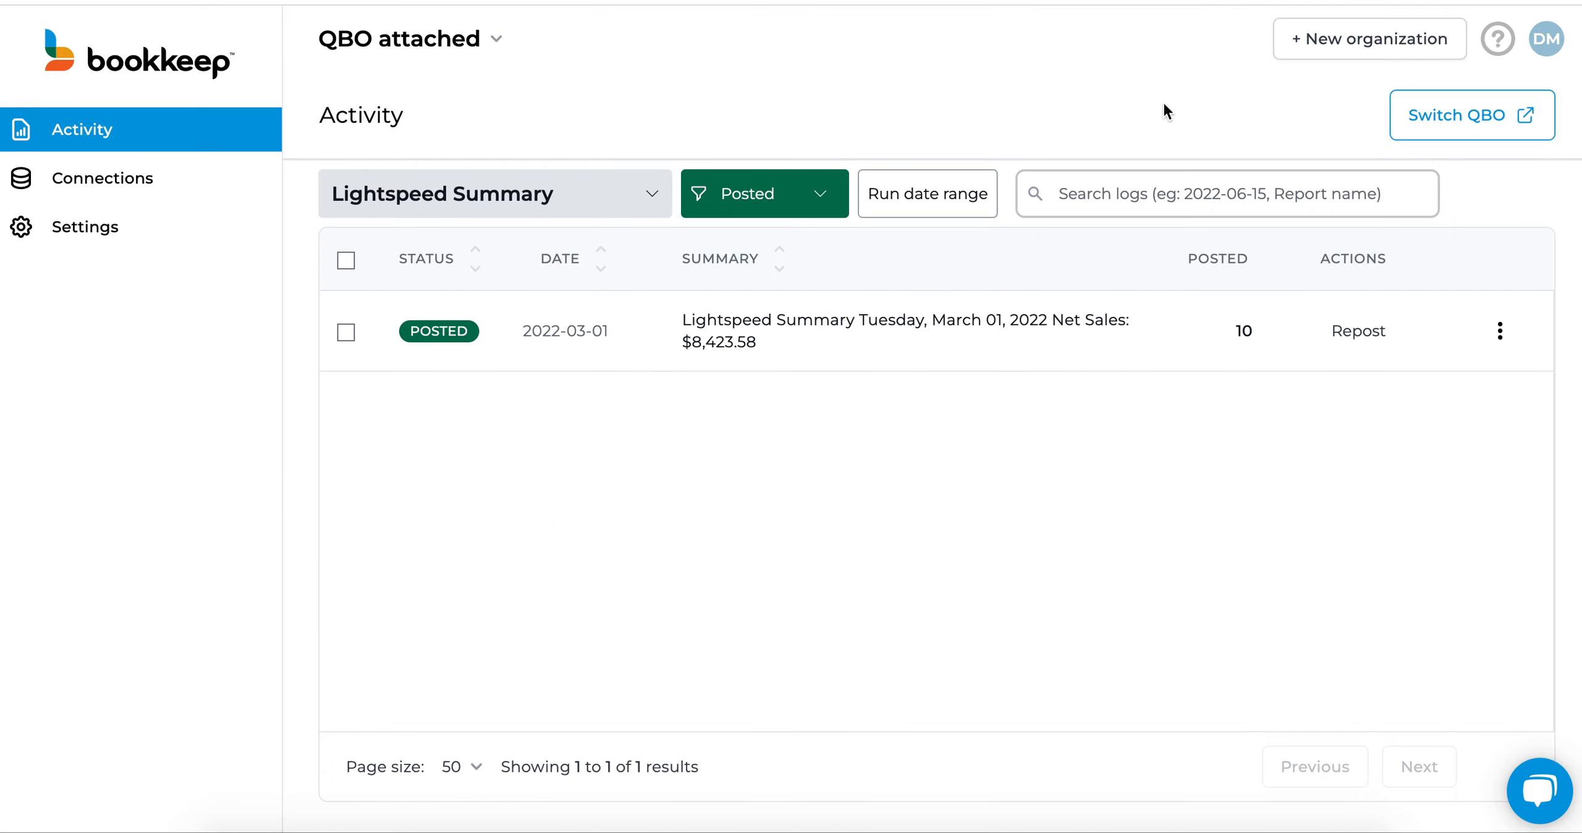
pyautogui.click(1244, 332)
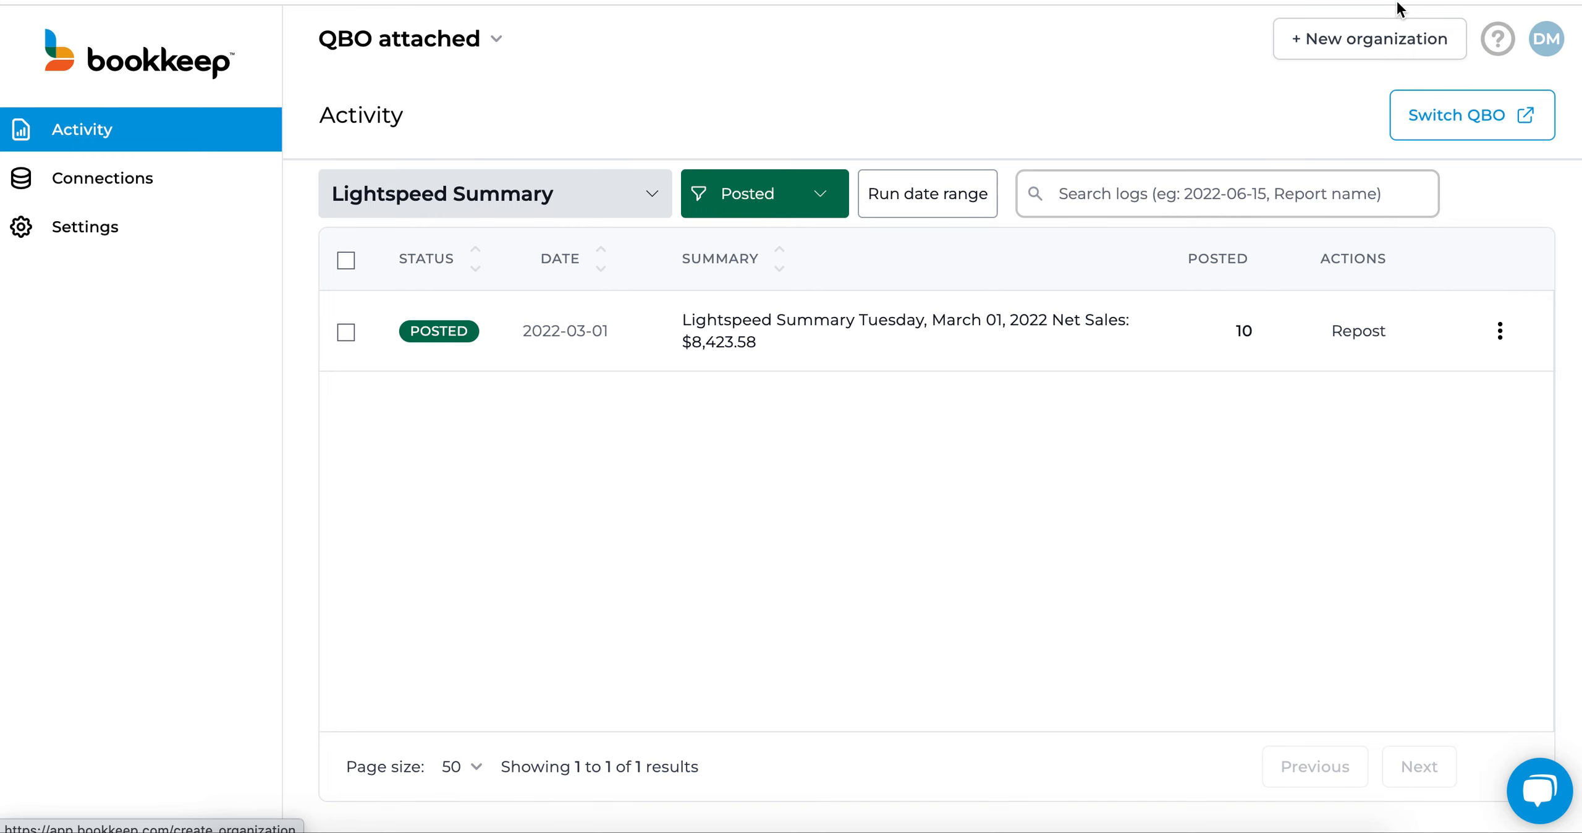